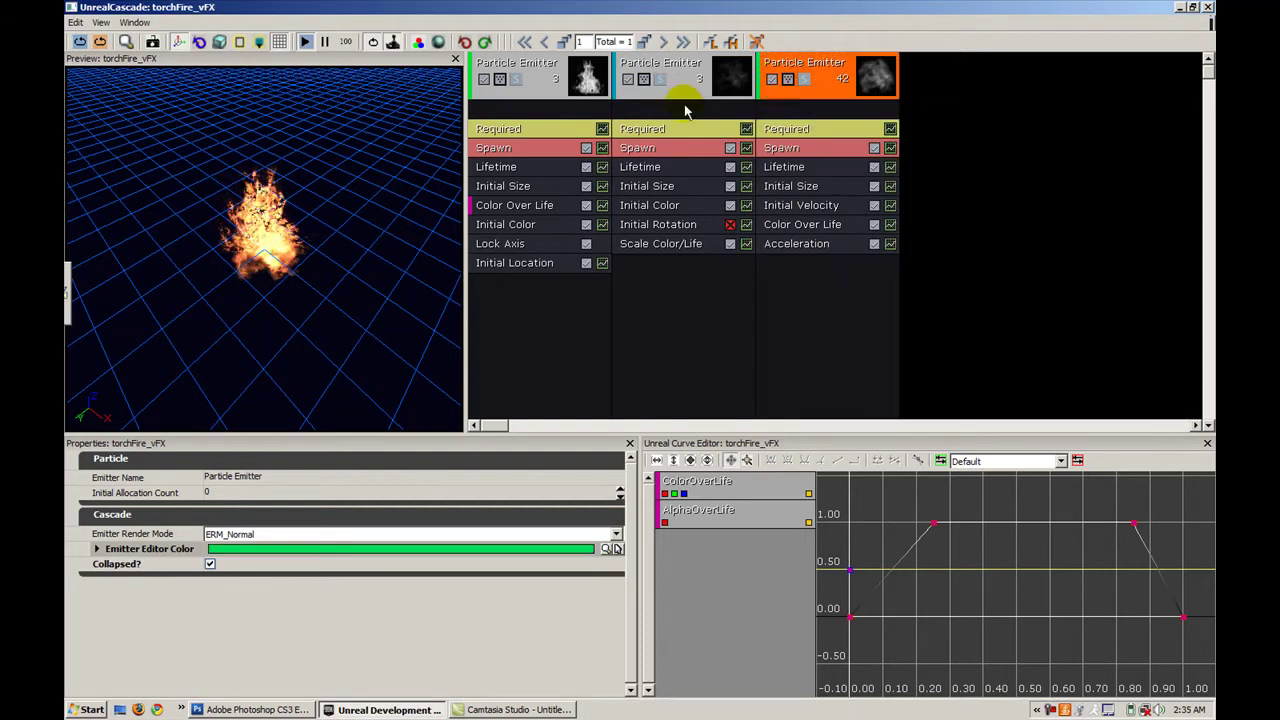
Step: Hide the grid in the particle preview and zoom in on the torch fire
mouse_move(290, 157)
right_mouse_down()
mouse_move(290, 195)
mouse_move(290, 145)
right_mouse_up()
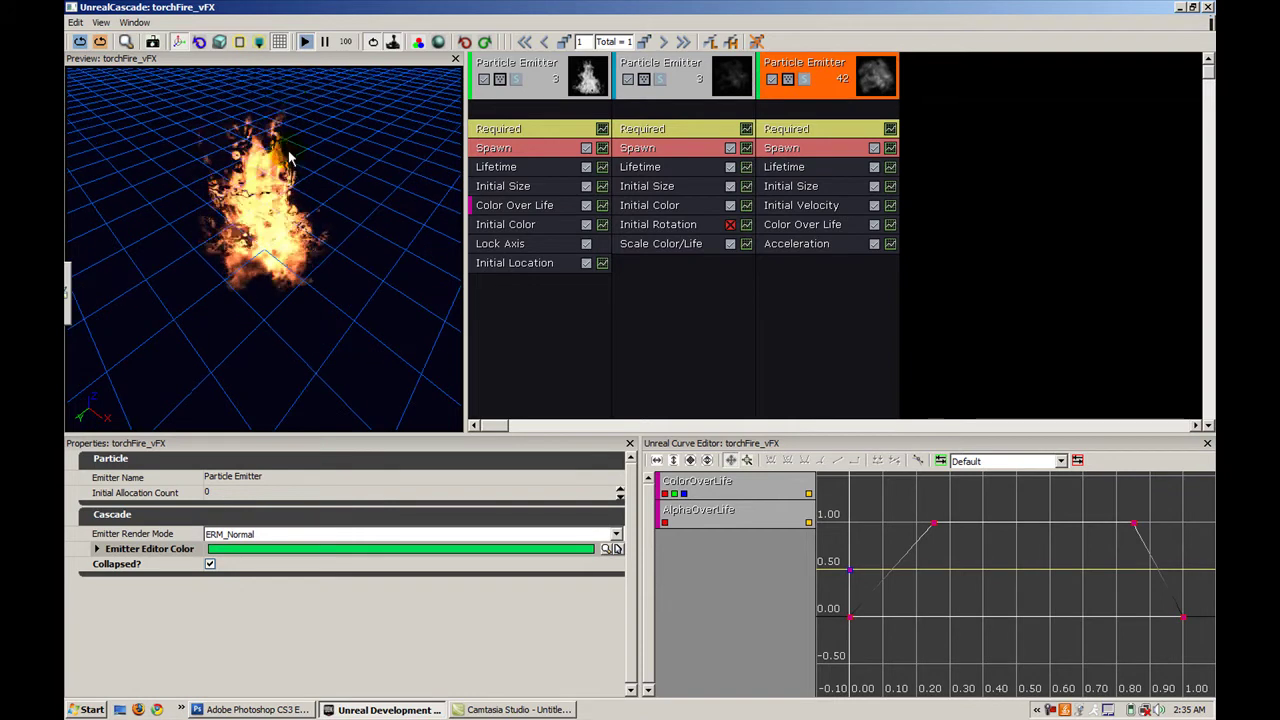
left_click(279, 41)
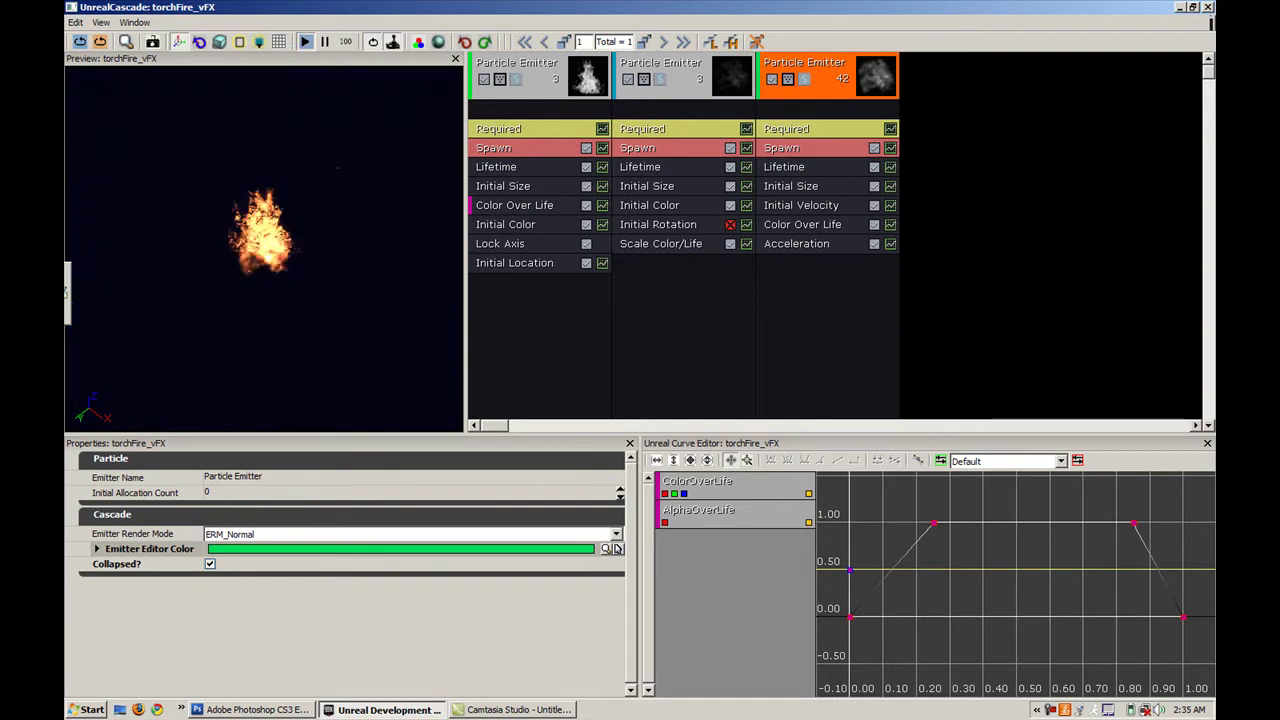
left_click_drag(277, 173, 277, 155)
right_click_drag(277, 169, 277, 150)
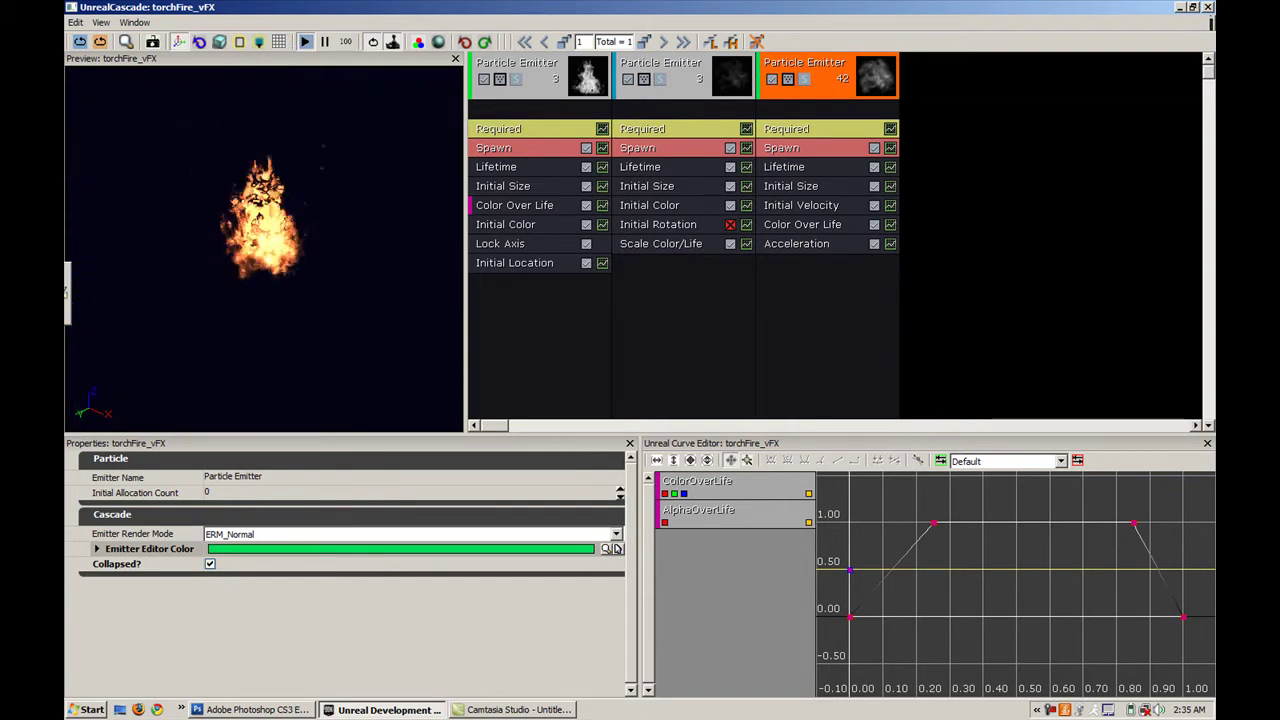
Step: Isolate the third emitter in the preview by disabling the first two emitters, and re-enable both after checking it
left_click(627, 79)
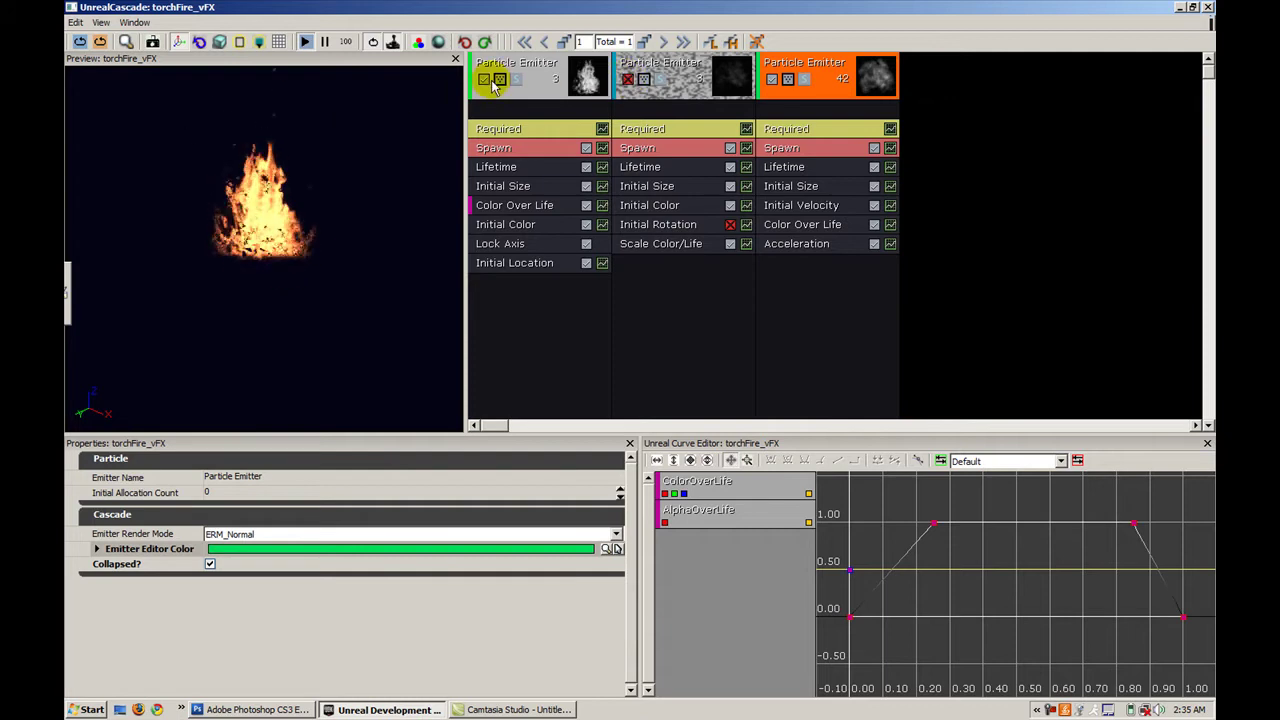
left_click(484, 79)
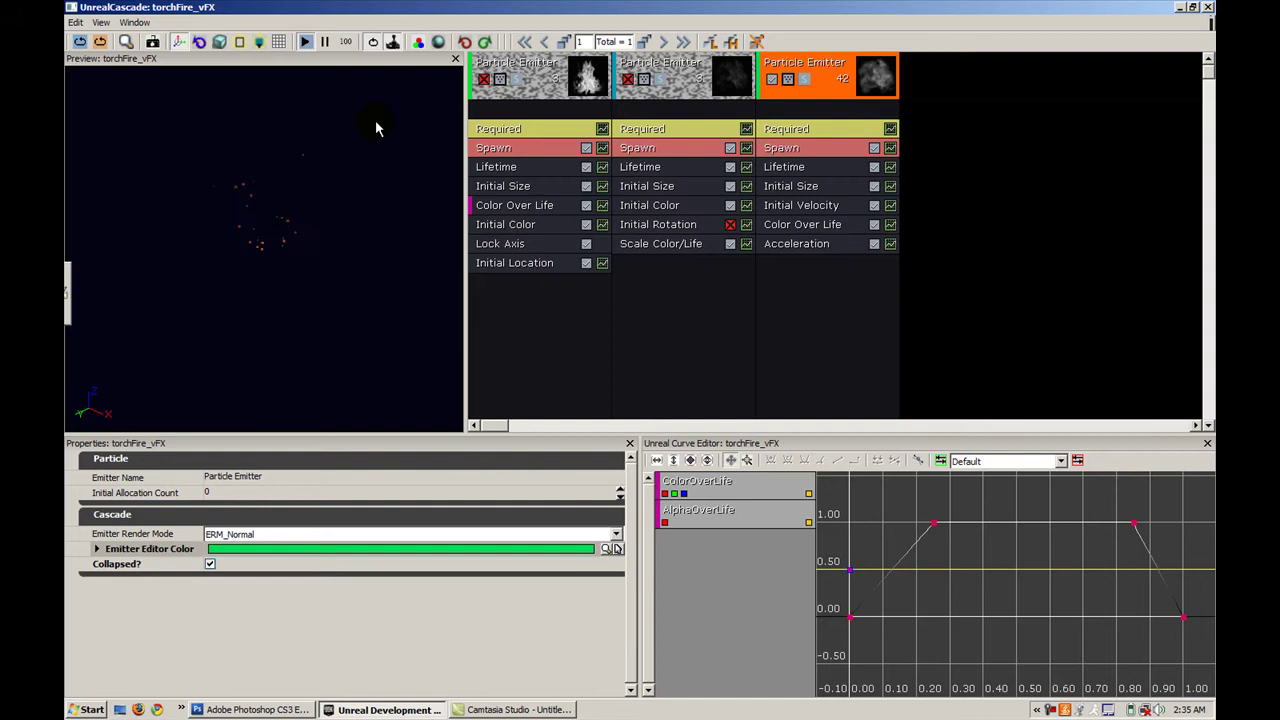
left_click(484, 79)
left_click(627, 79)
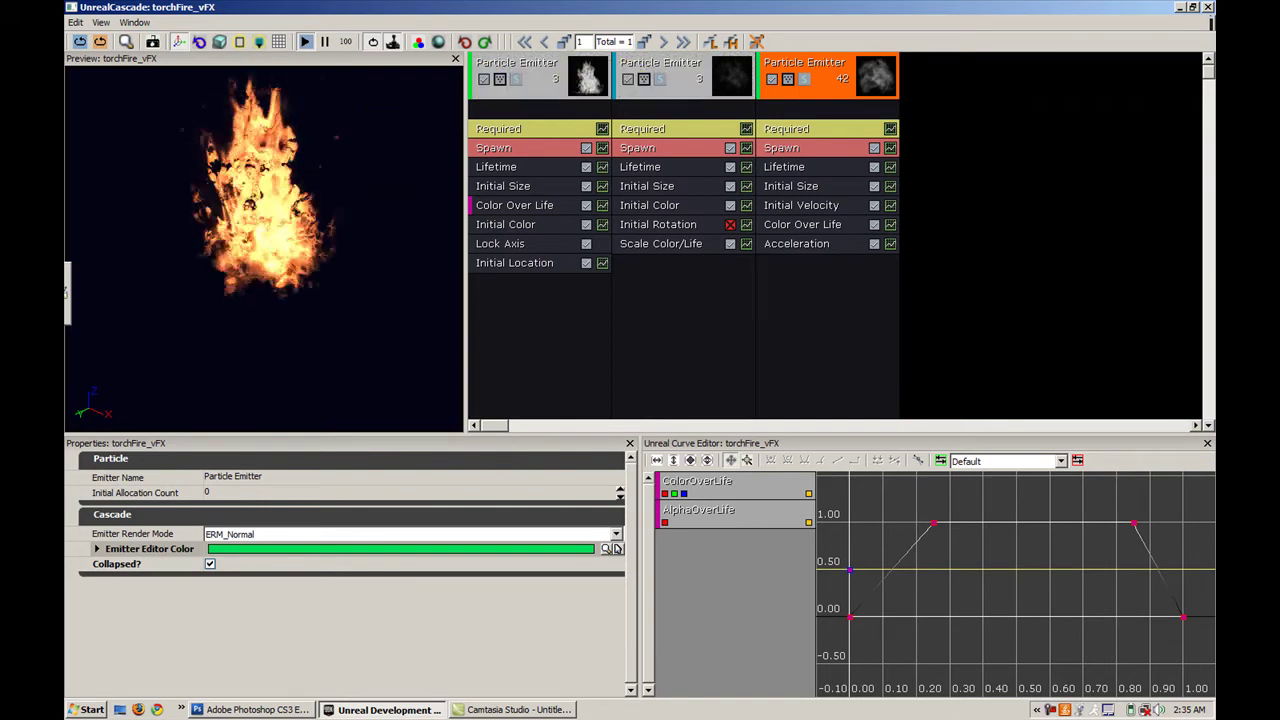
Step: Open the third emitter's Color Over Life module, enlarge the properties area and expand both points of its color constant curve
left_click(805, 224)
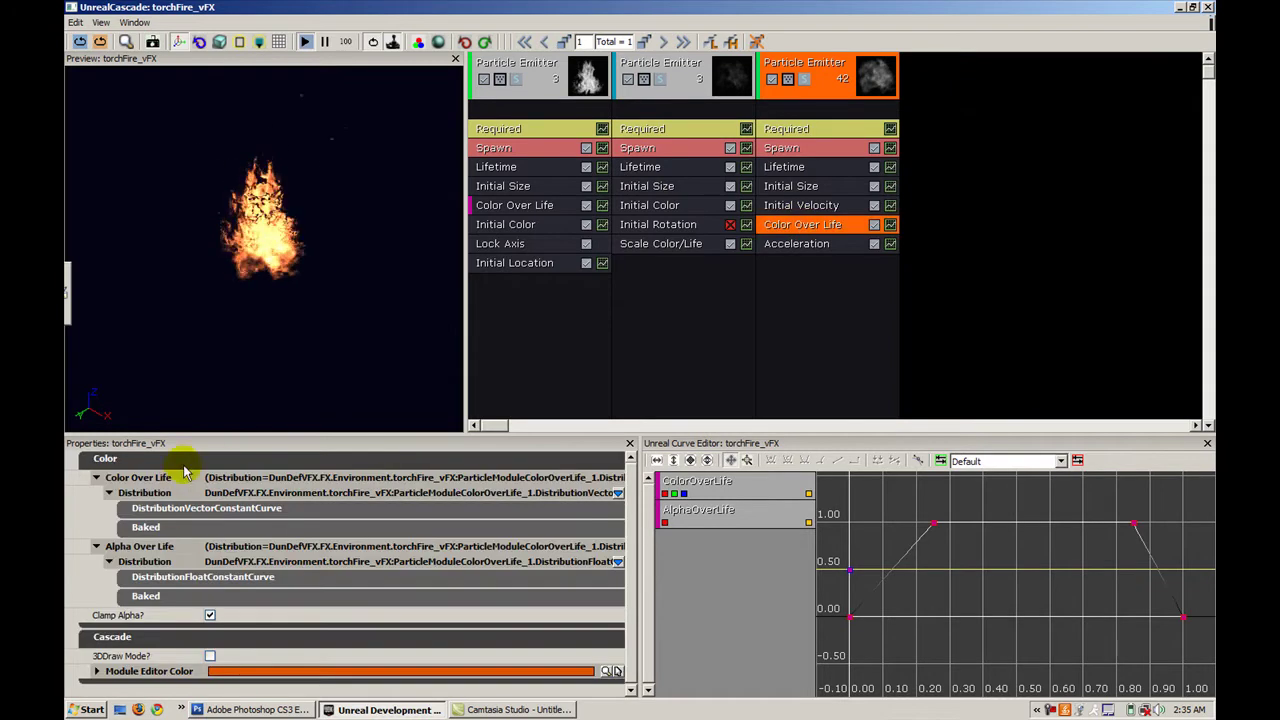
left_click_drag(509, 431, 517, 365)
left_click(137, 441)
left_click(134, 459)
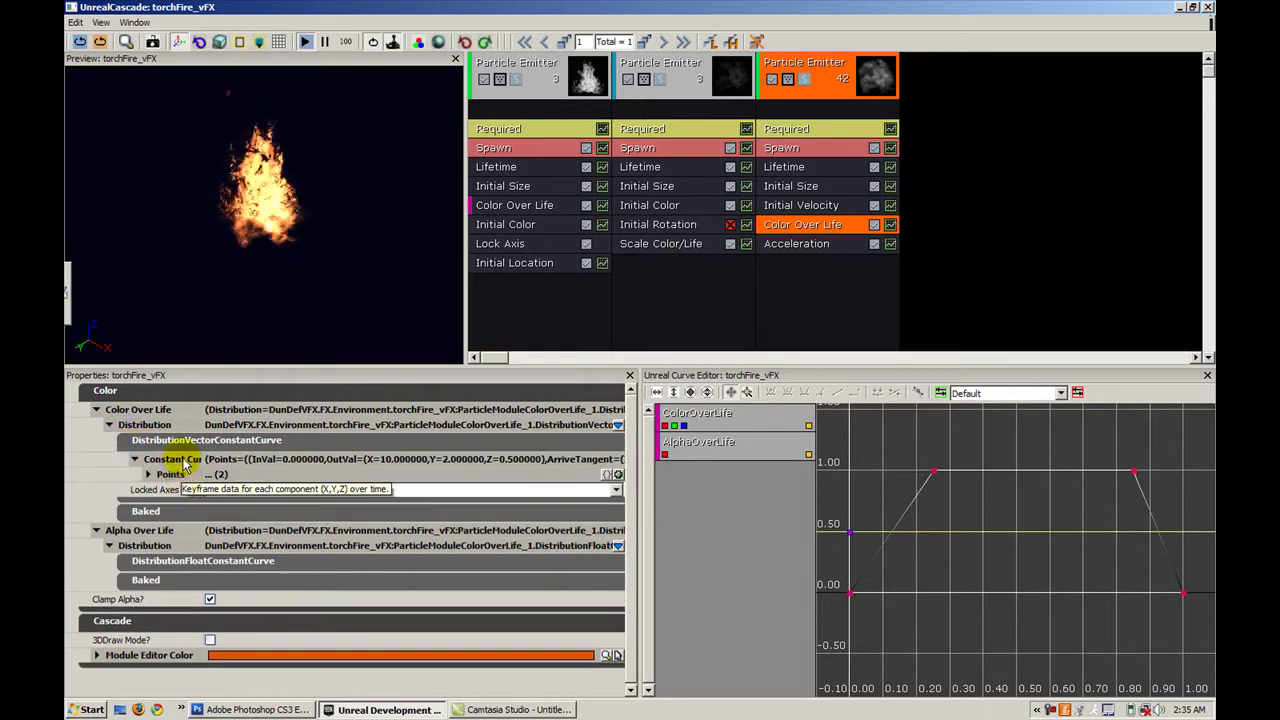
left_click(147, 474)
left_click(161, 505)
left_click(161, 489)
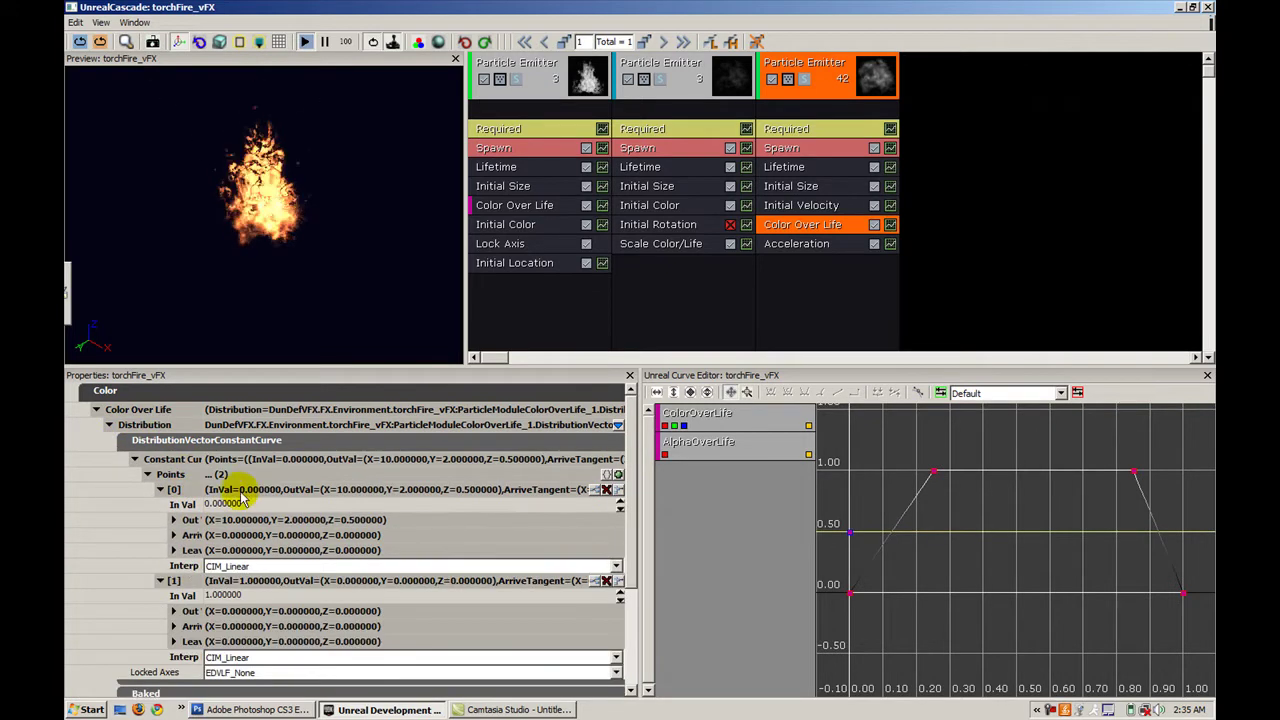
Step: Examine the In Val times and the X, Y and Z Out Val color components of both Color Over Life points
left_click(265, 505)
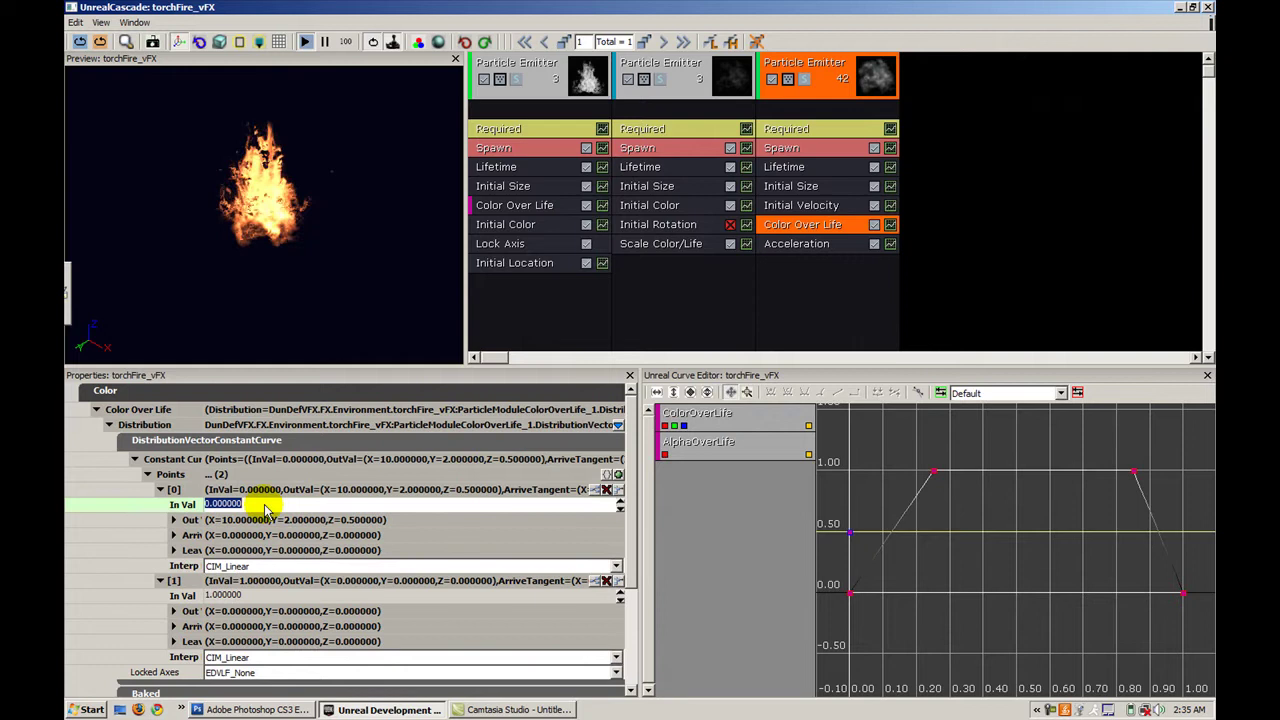
scroll(265, 510, "down", 1)
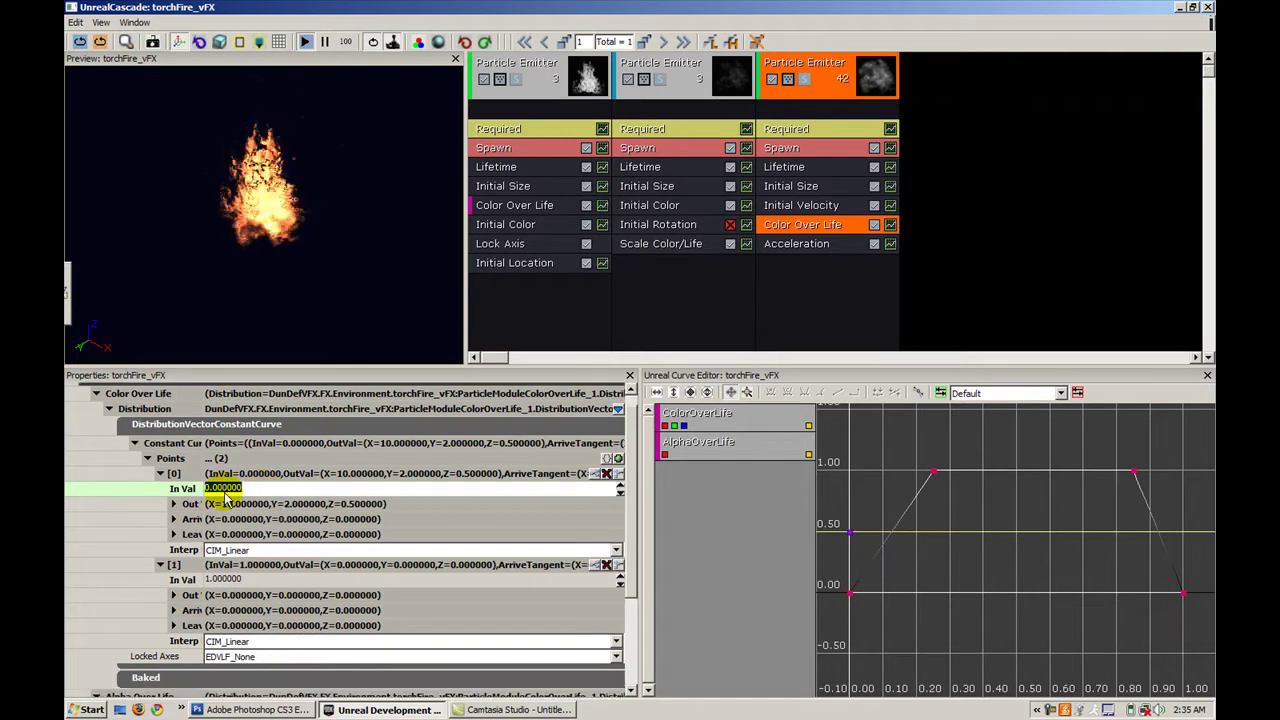
left_click(232, 579)
left_click(173, 595)
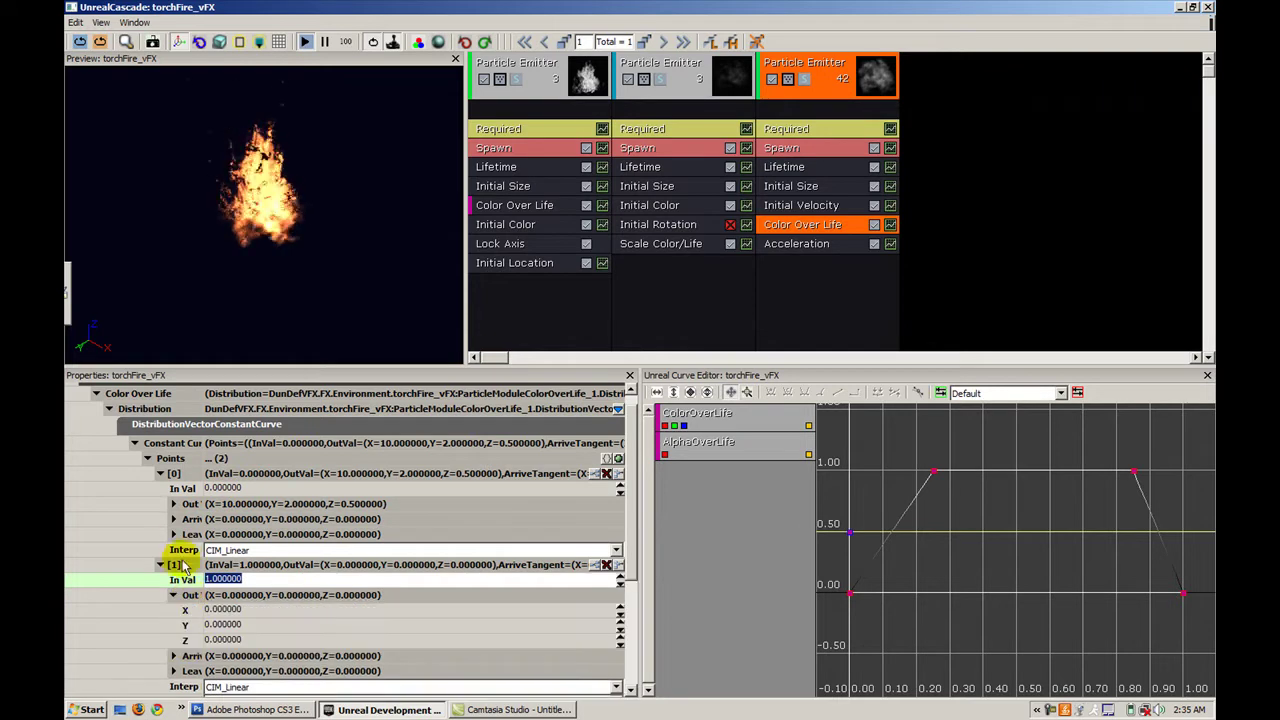
left_click(173, 504)
left_click(253, 520)
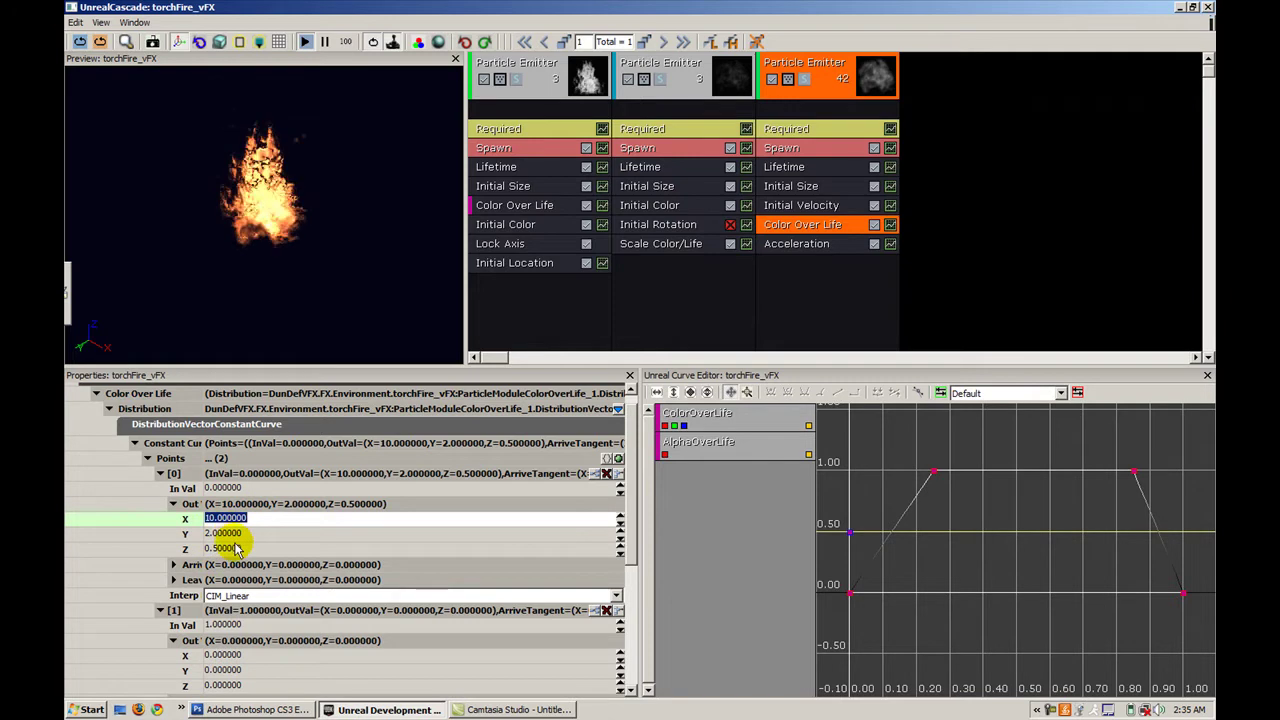
scroll(237, 549, "down", 3)
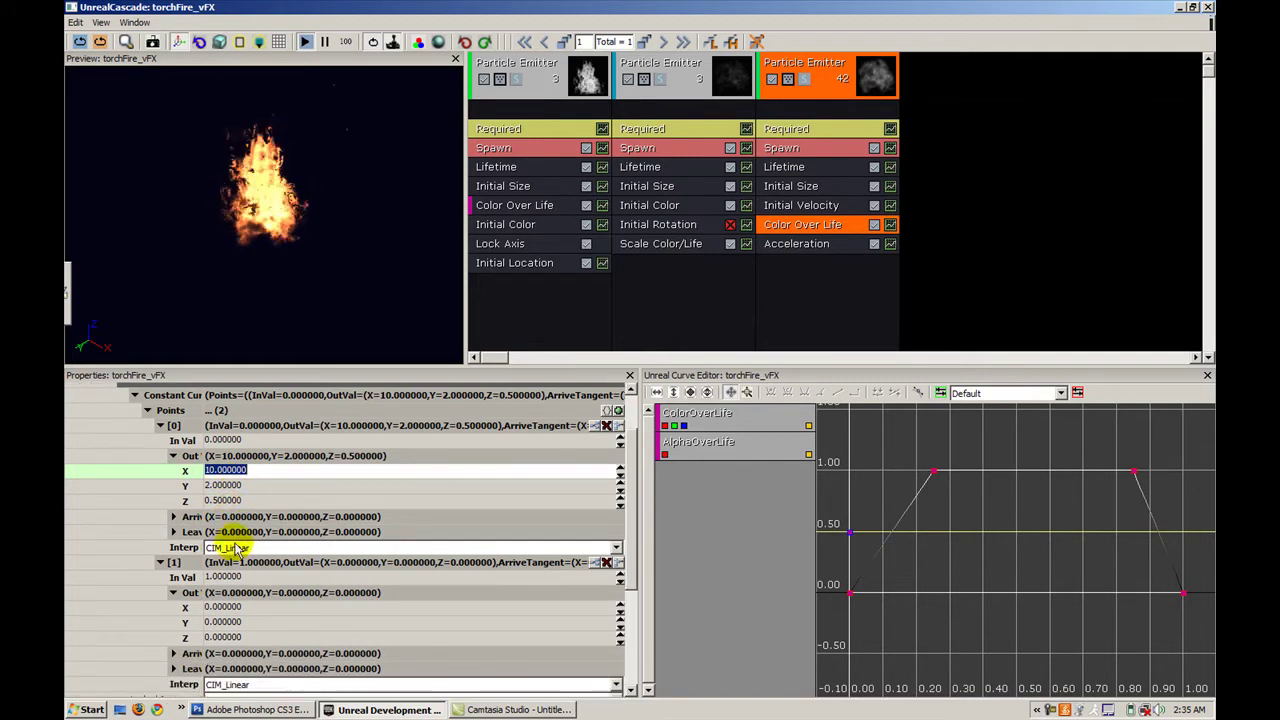
left_click(253, 608)
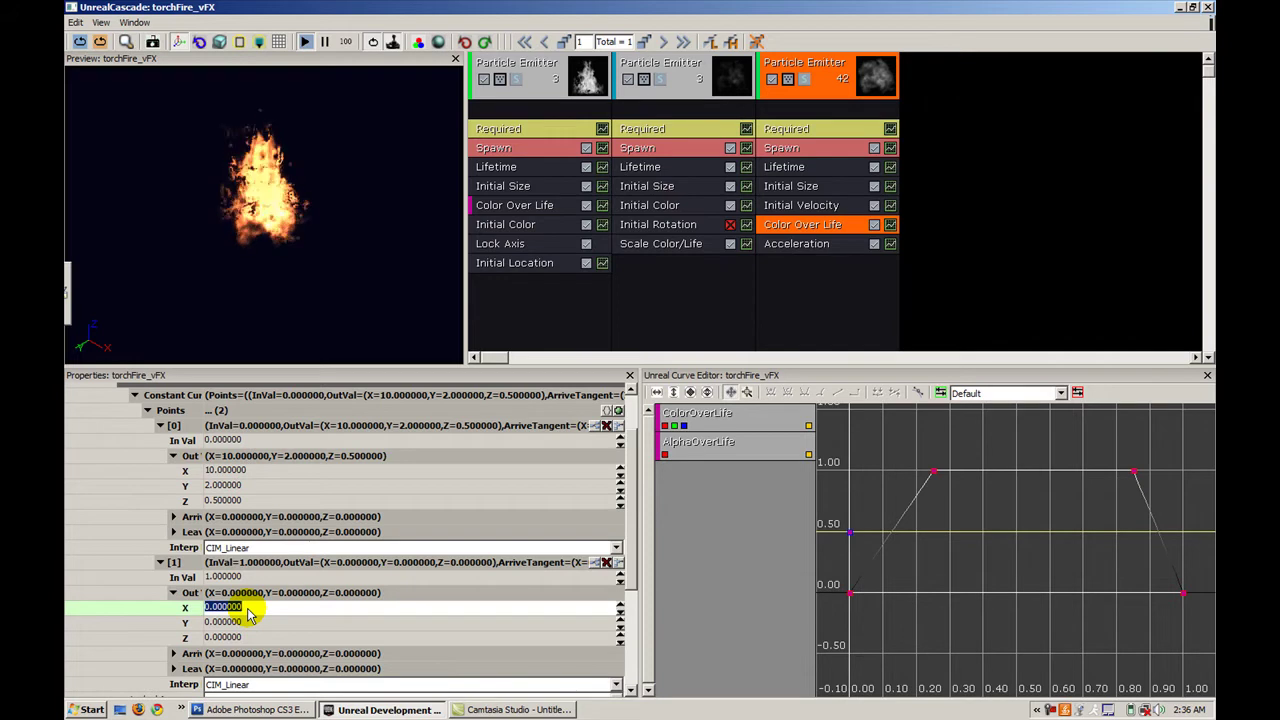
Step: Collapse the color constant curve and expand both points of the Alpha Over Life constant curve
left_click(168, 396)
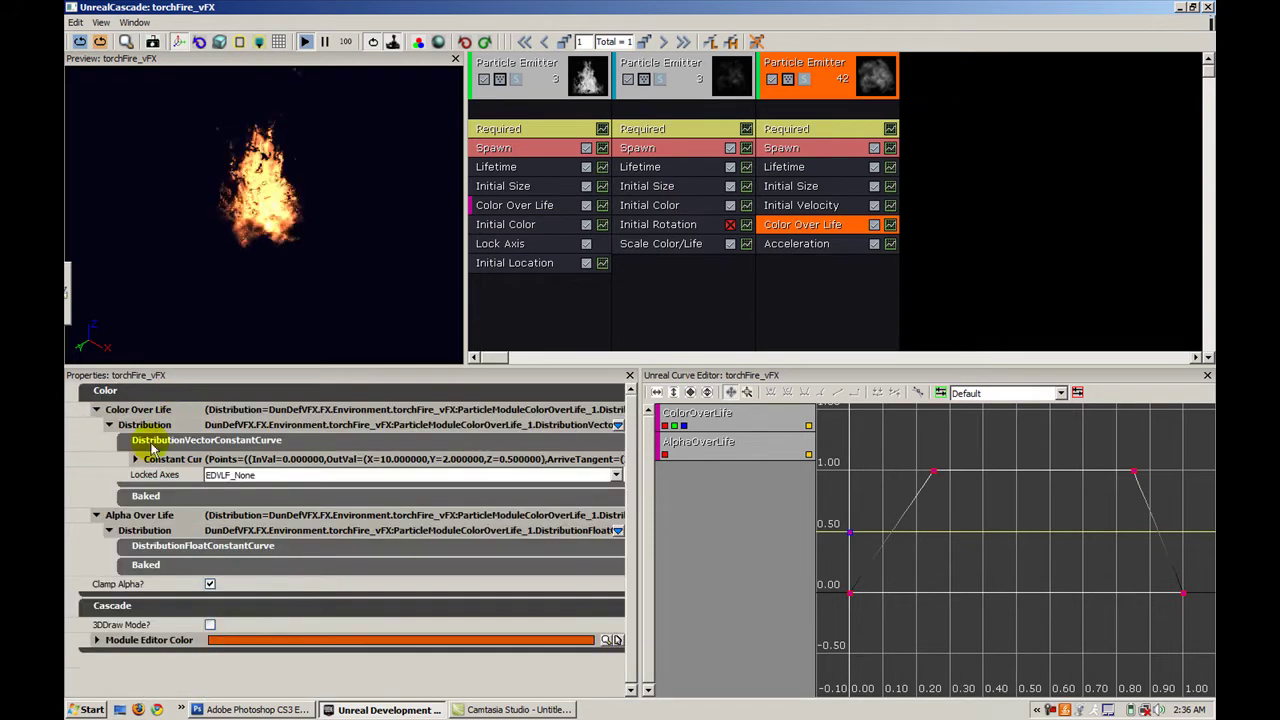
left_click(128, 546)
left_click(135, 565)
left_click(147, 580)
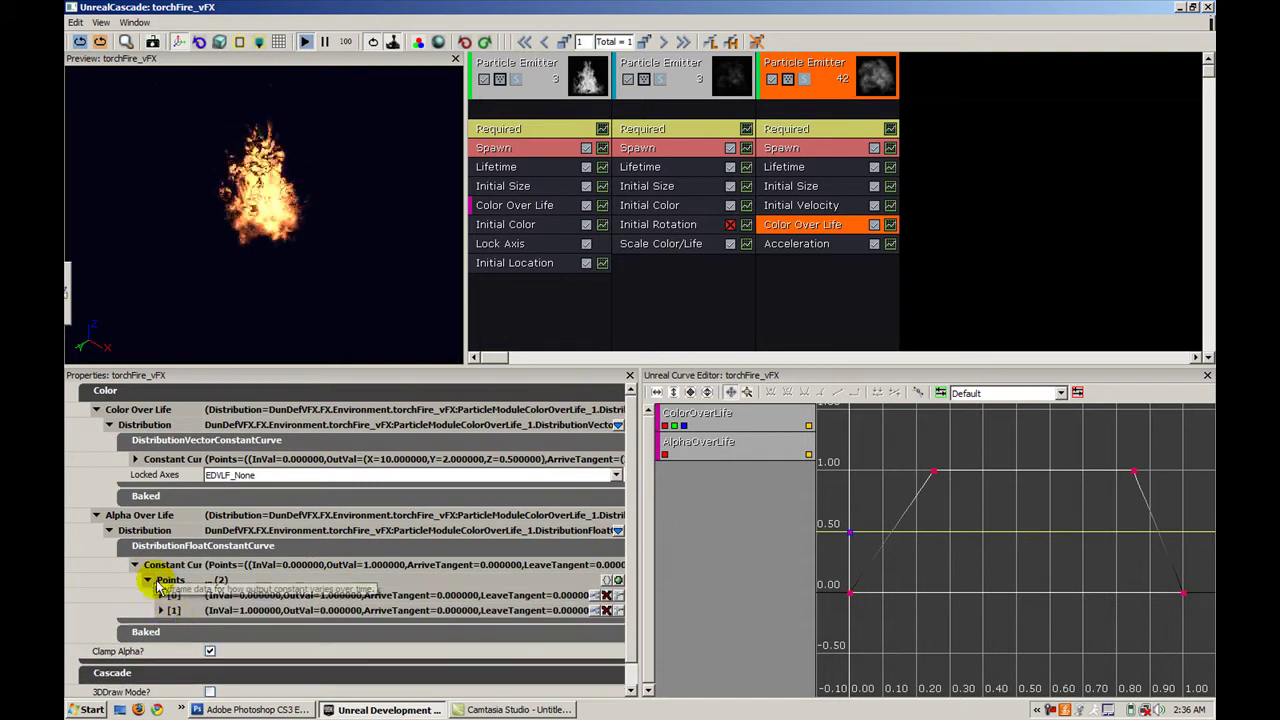
left_click(176, 614)
left_click(175, 597)
scroll(199, 546, "down", 7)
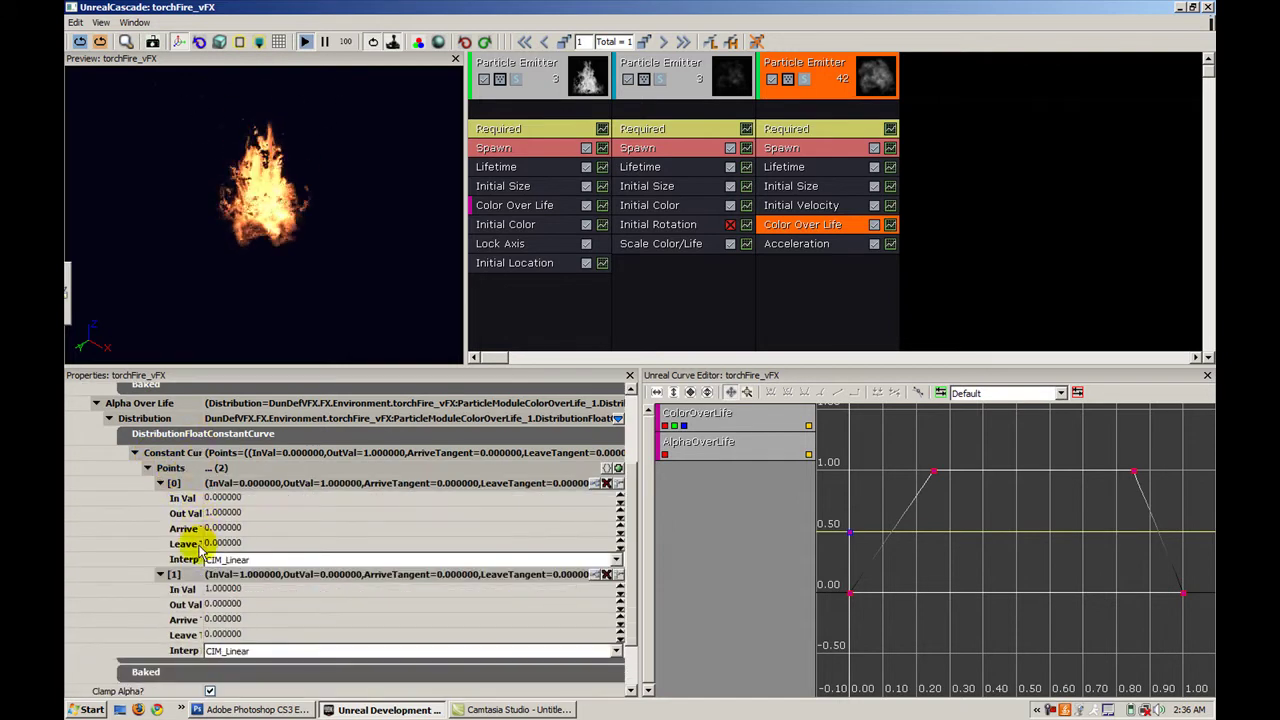
Step: Examine the In Val and Out Val settings of both Alpha Over Life points
left_click(258, 515)
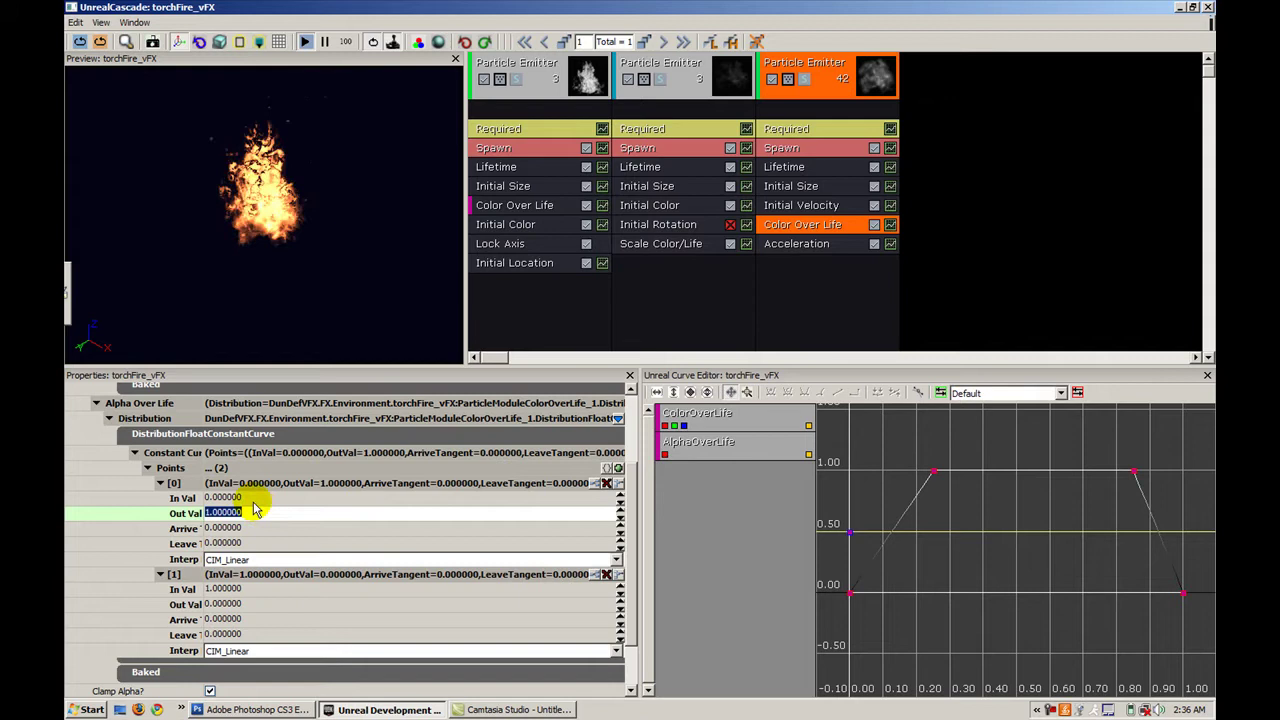
left_click(240, 497)
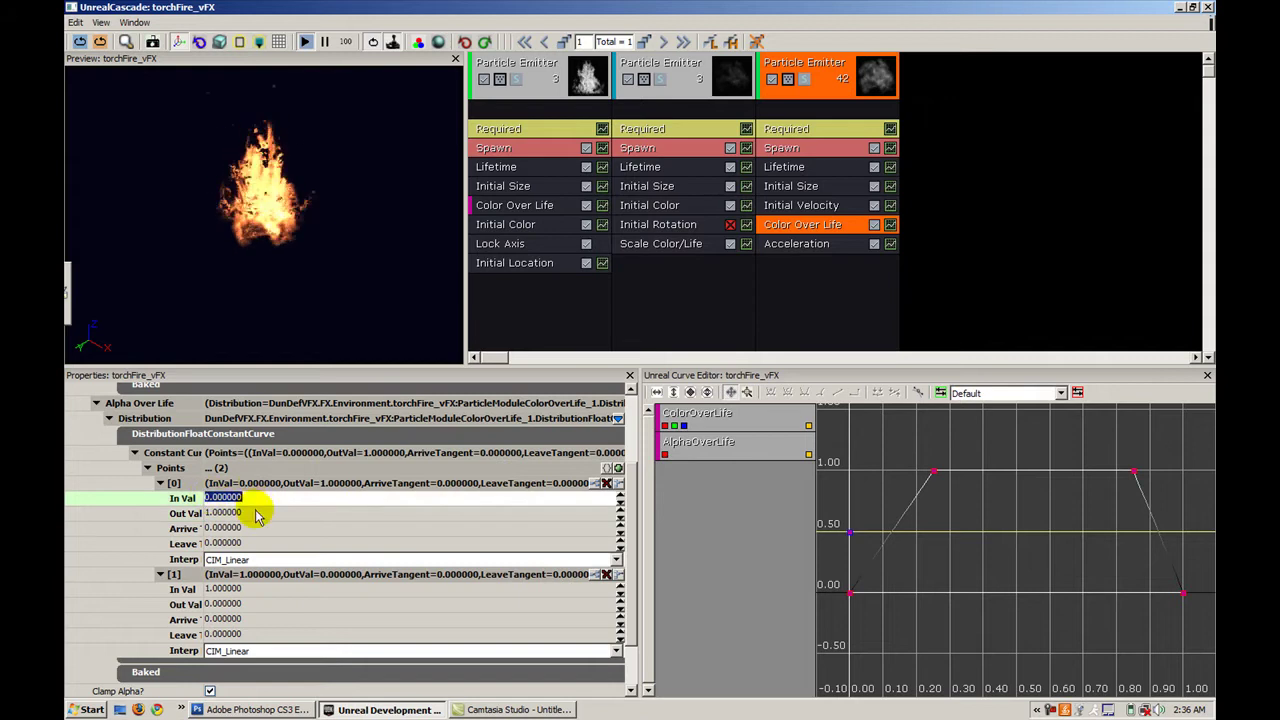
left_click(257, 514)
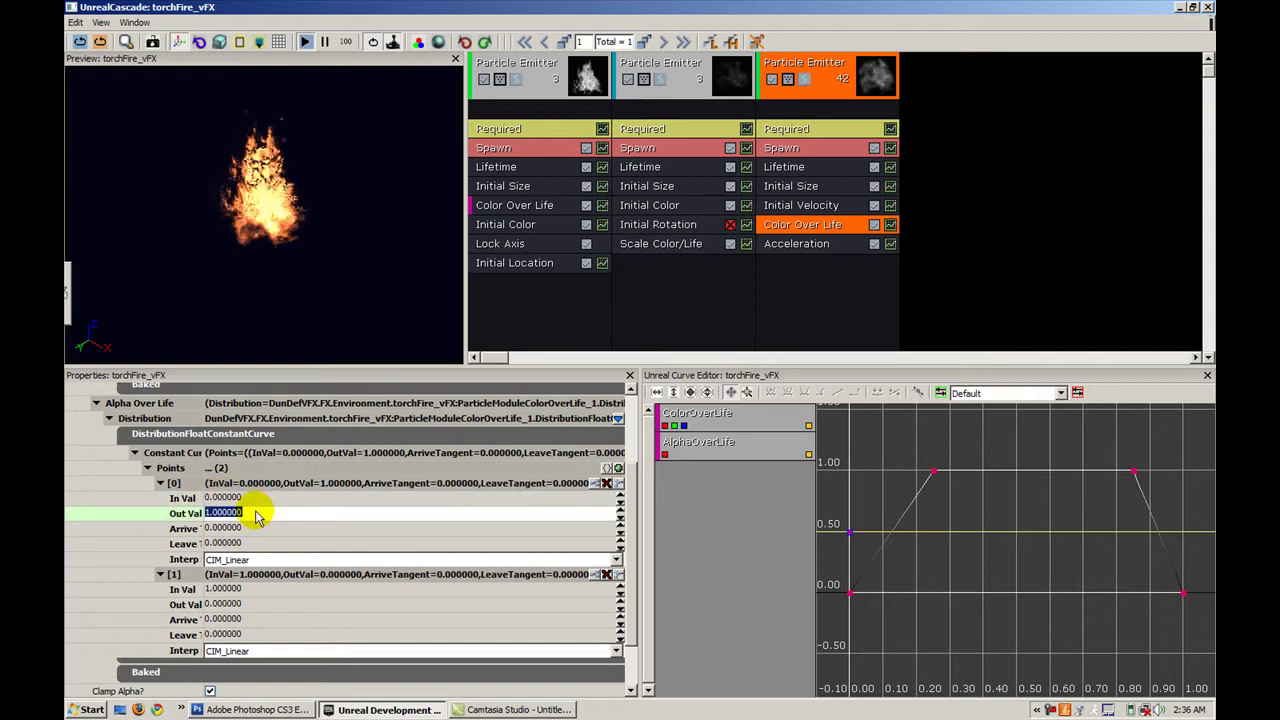
left_click(248, 590)
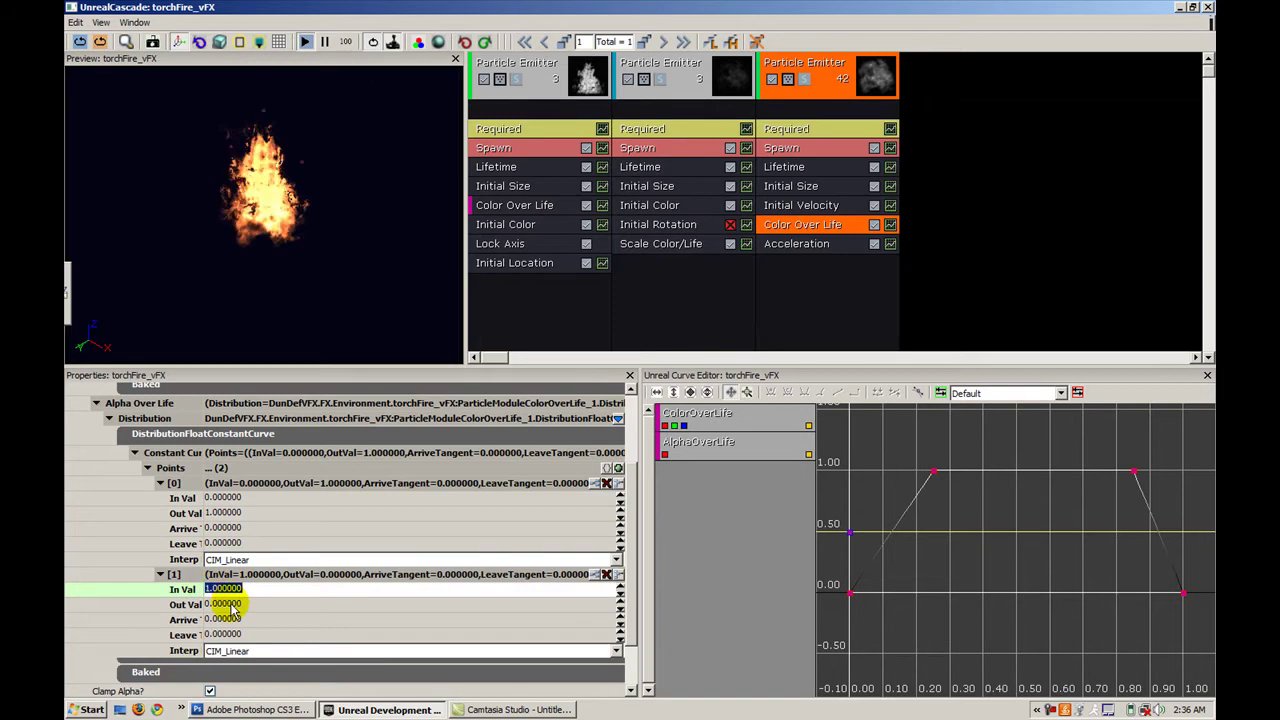
left_click(230, 605)
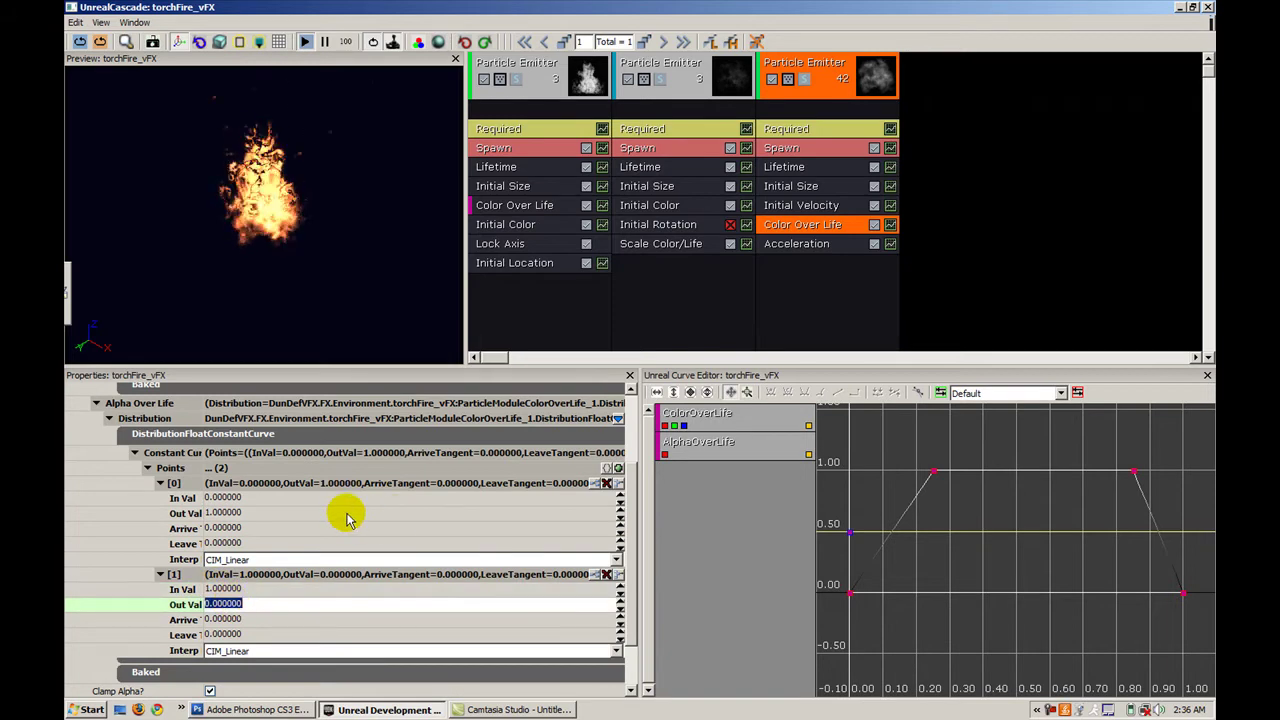
left_click(257, 519)
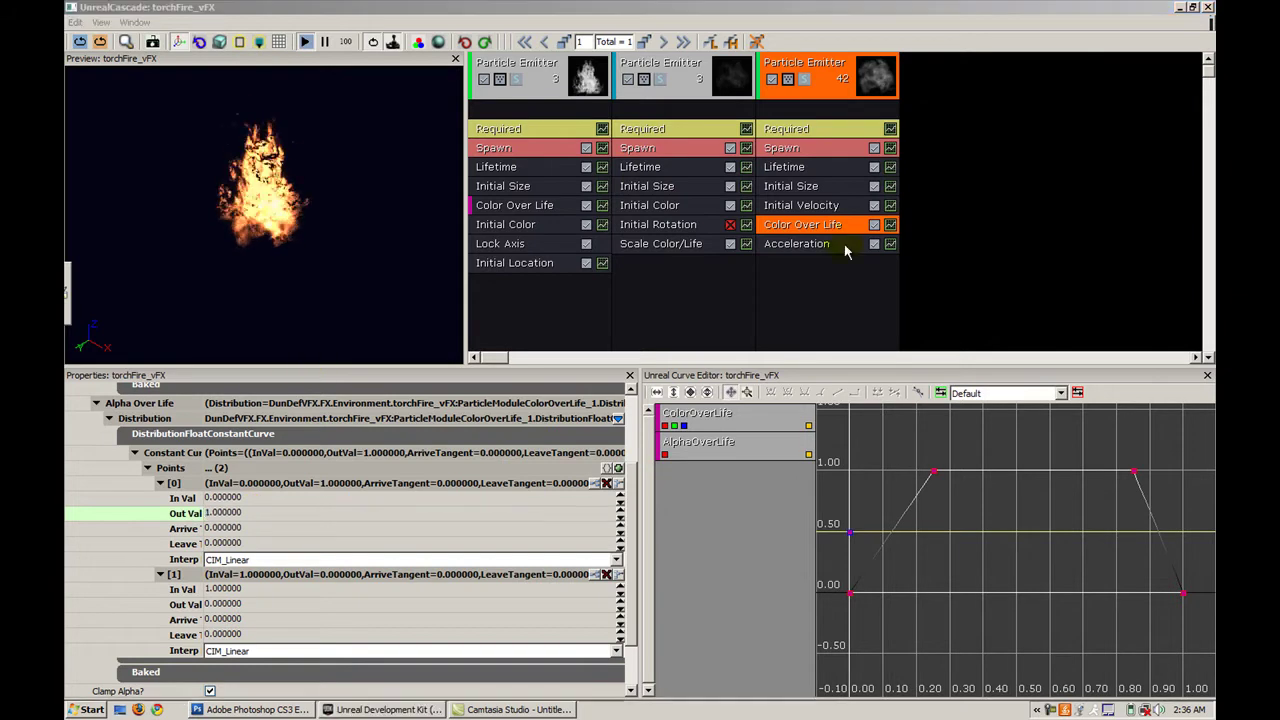
Step: Examine the Max and Min X, Y and Z start velocities in the third emitter's Initial Velocity module
left_click(815, 205)
double_click(135, 409)
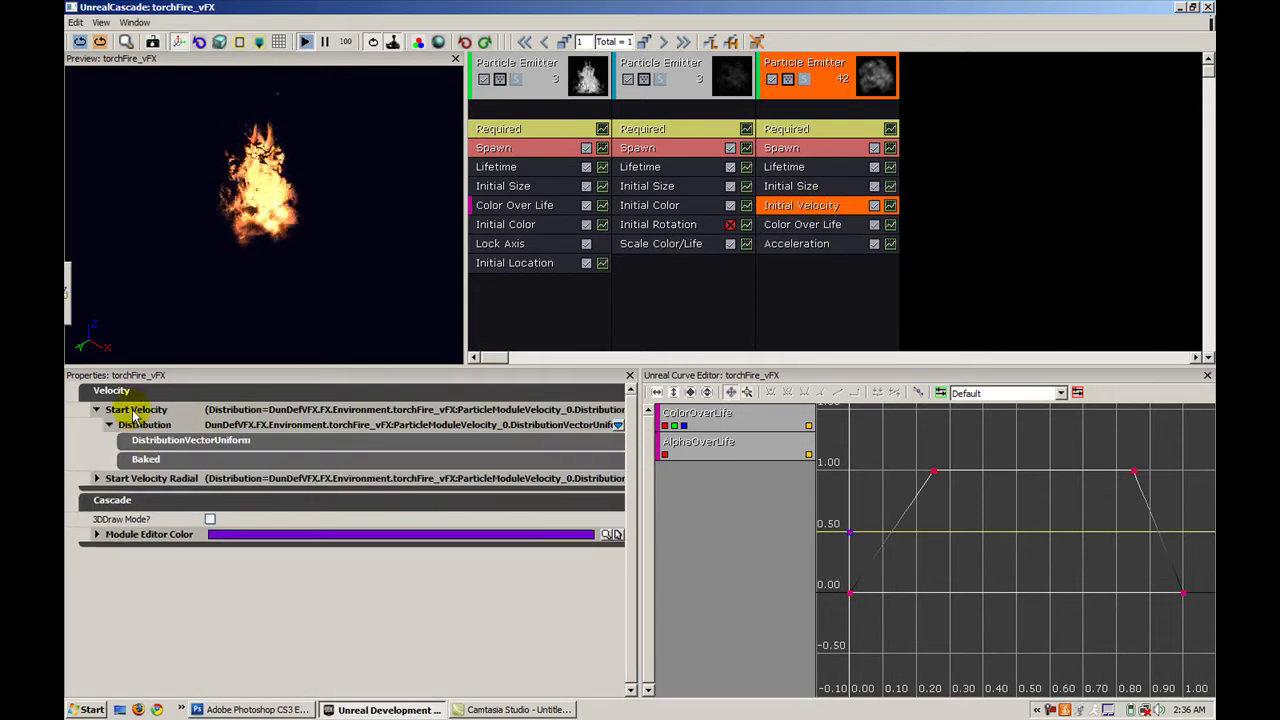
double_click(138, 426)
double_click(165, 471)
double_click(160, 460)
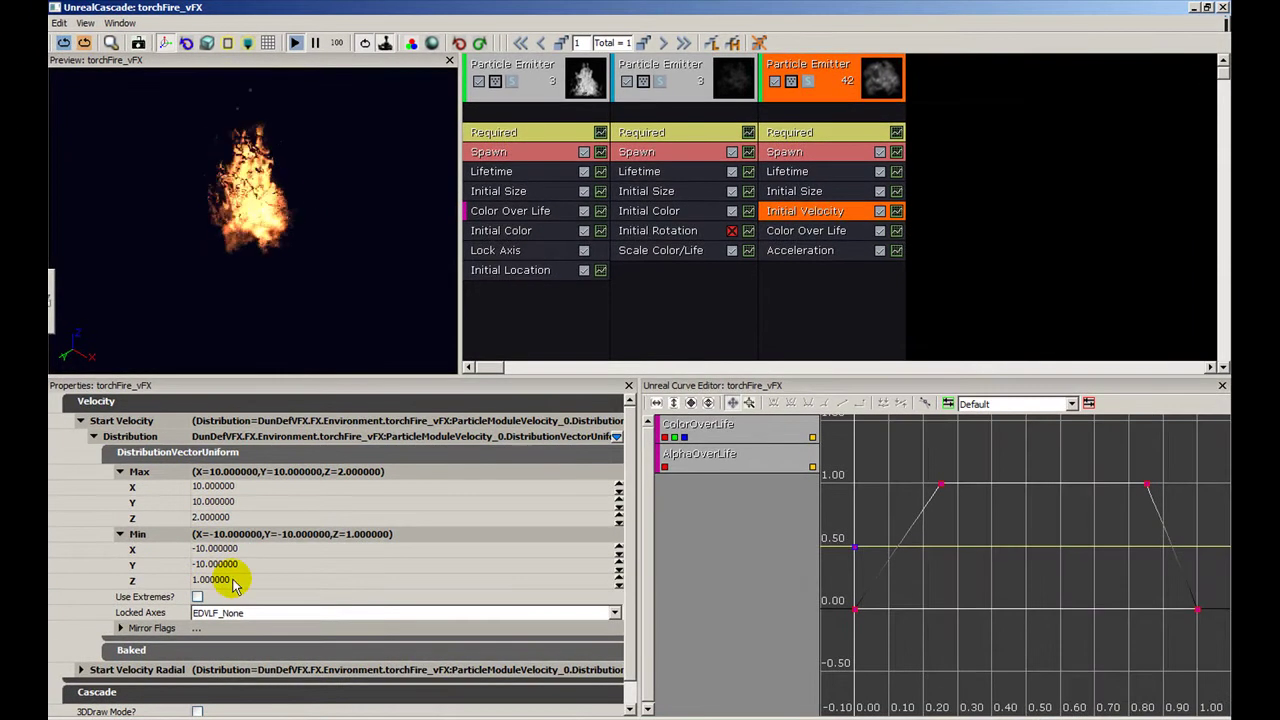
left_click(215, 580)
left_click(236, 518)
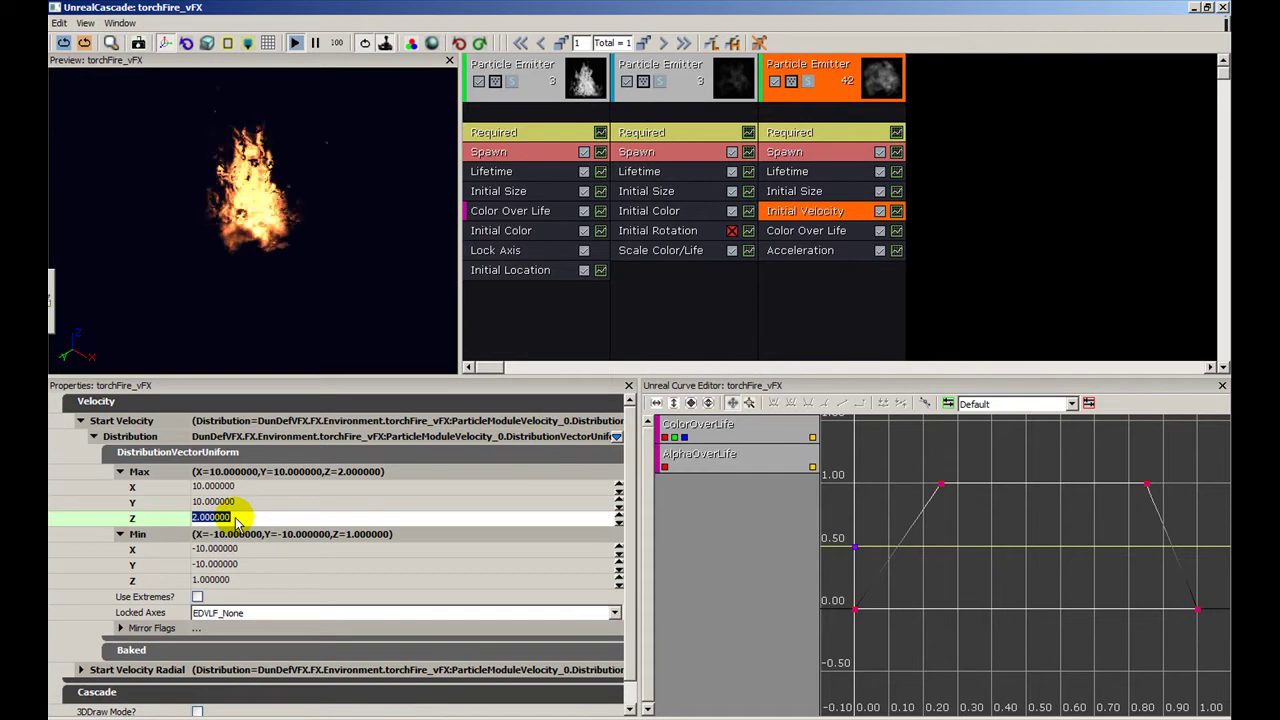
left_click(226, 502)
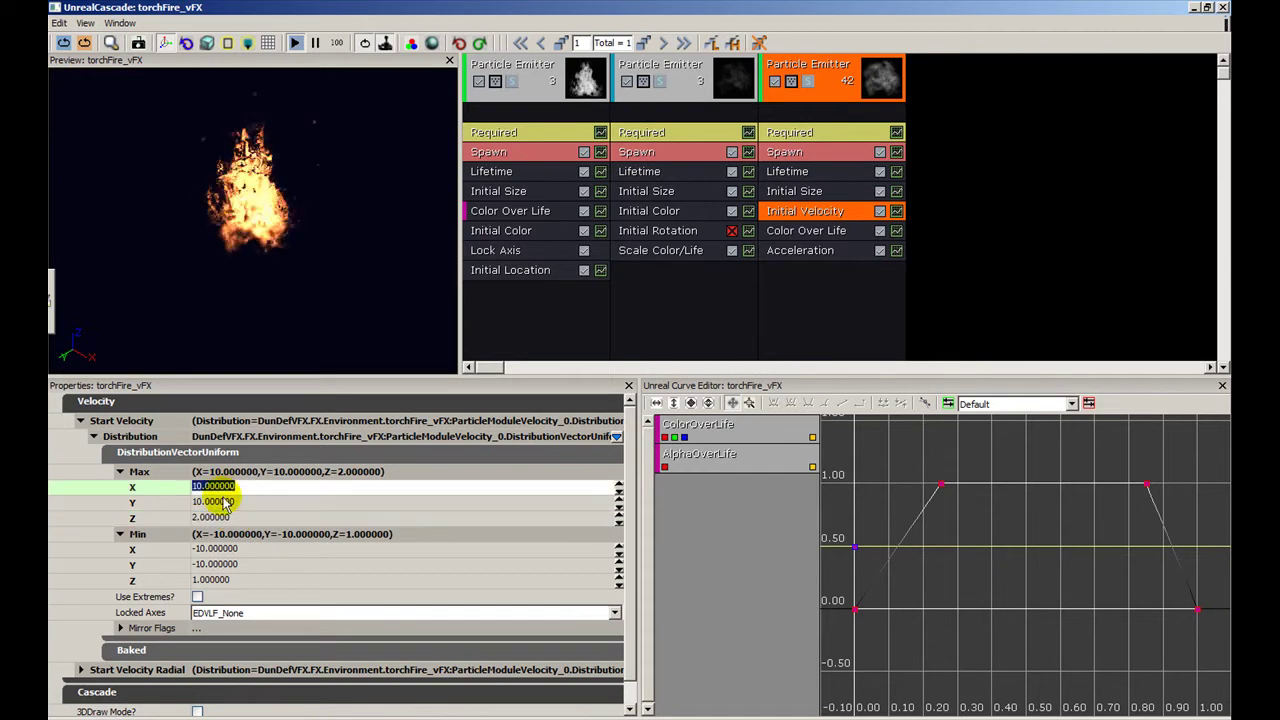
left_click(226, 549)
left_click(215, 564)
left_click(230, 518)
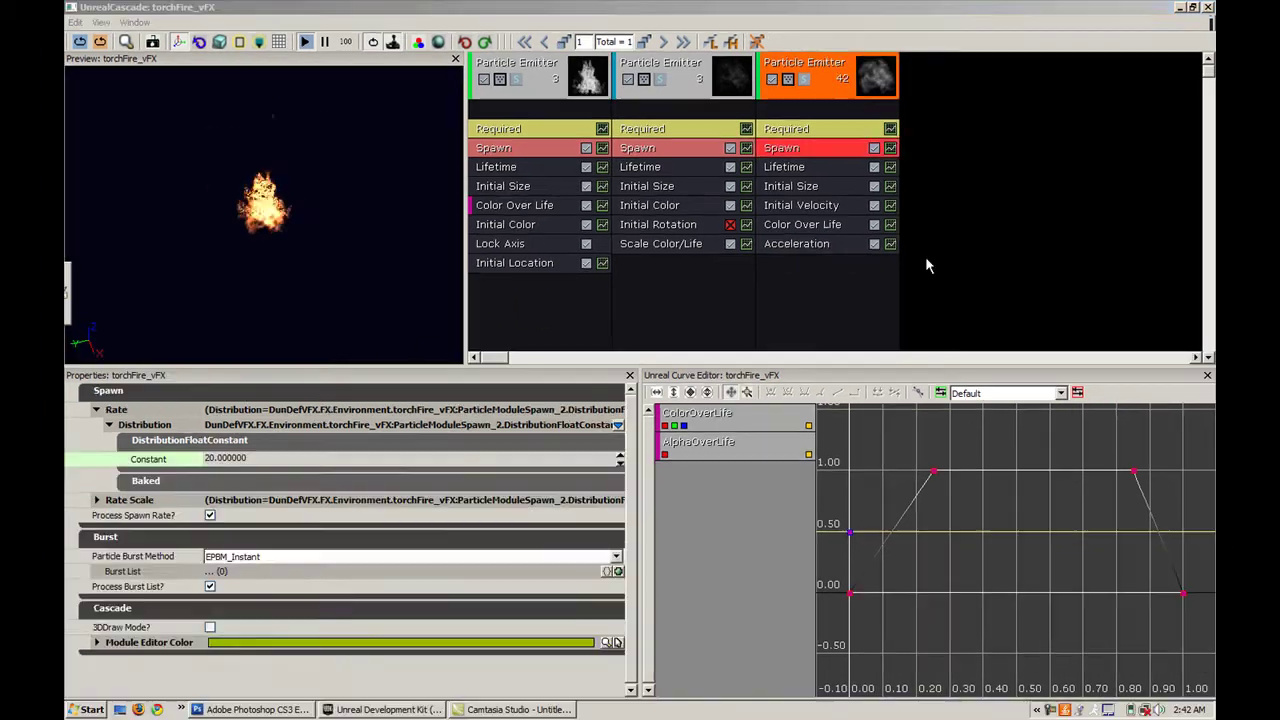
Step: Deselect the emitter modules and turn on particle counts in the preview
left_click(925, 256)
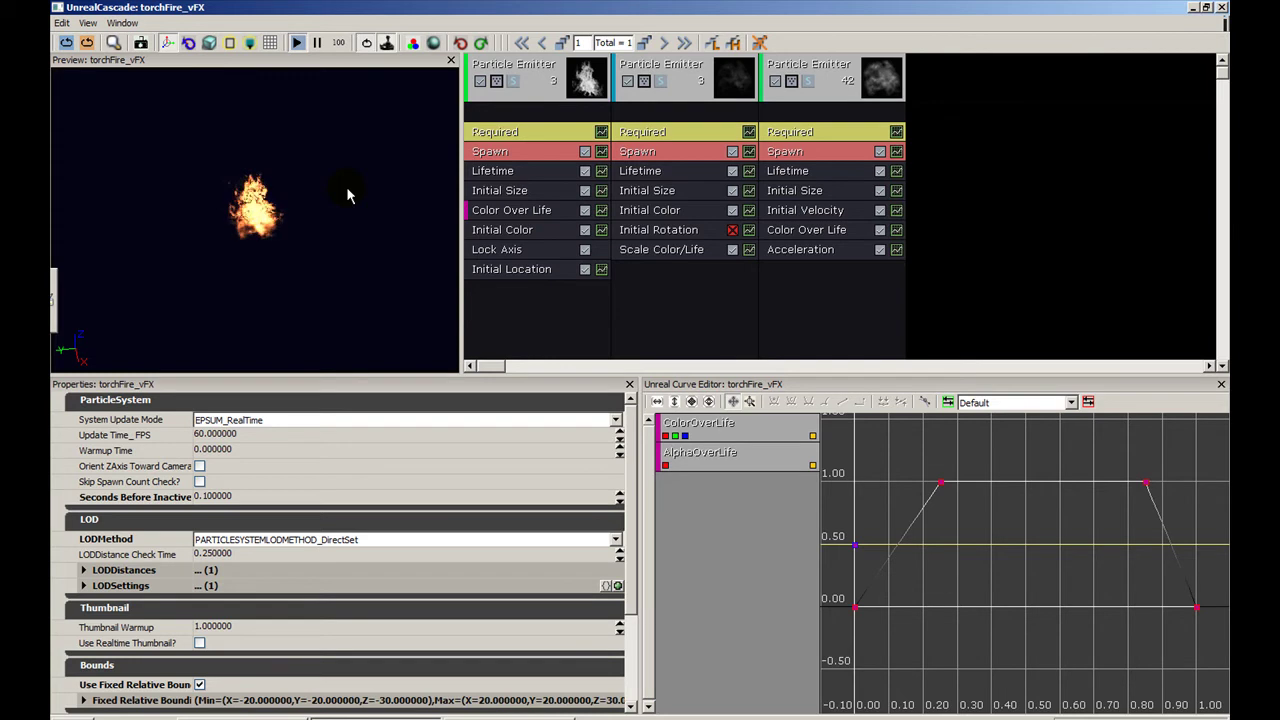
left_click(92, 23)
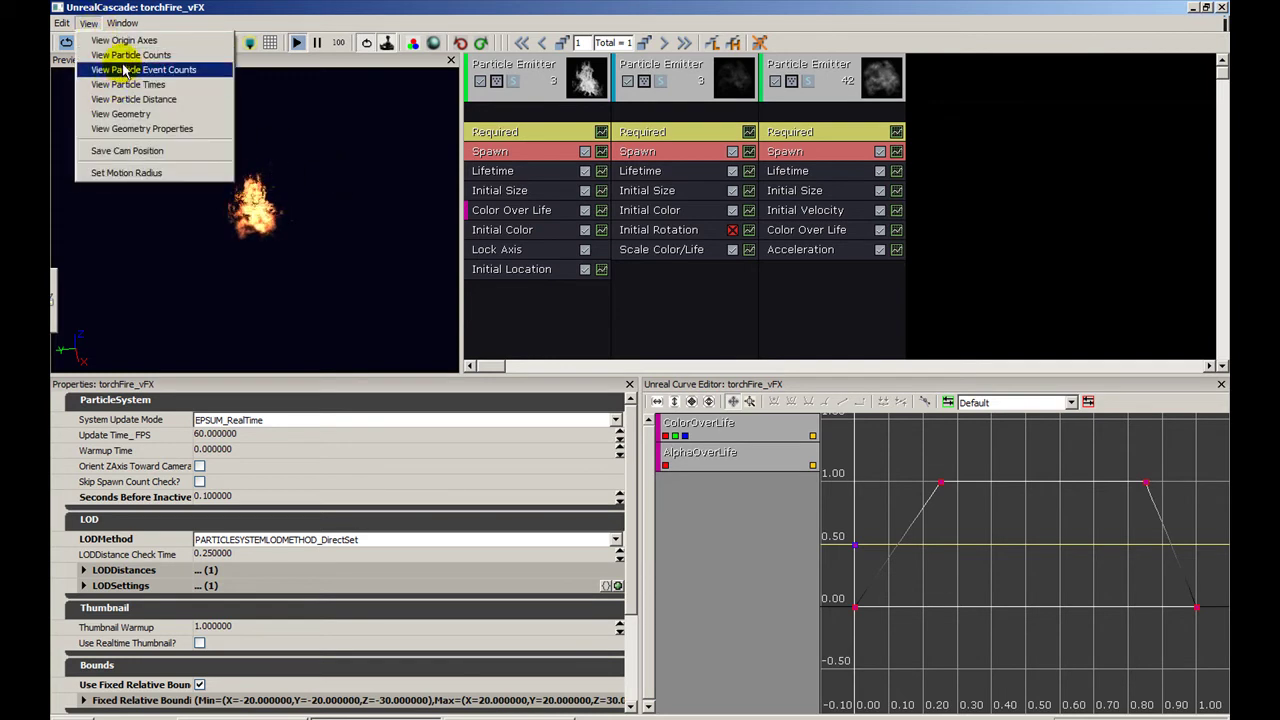
left_click(125, 55)
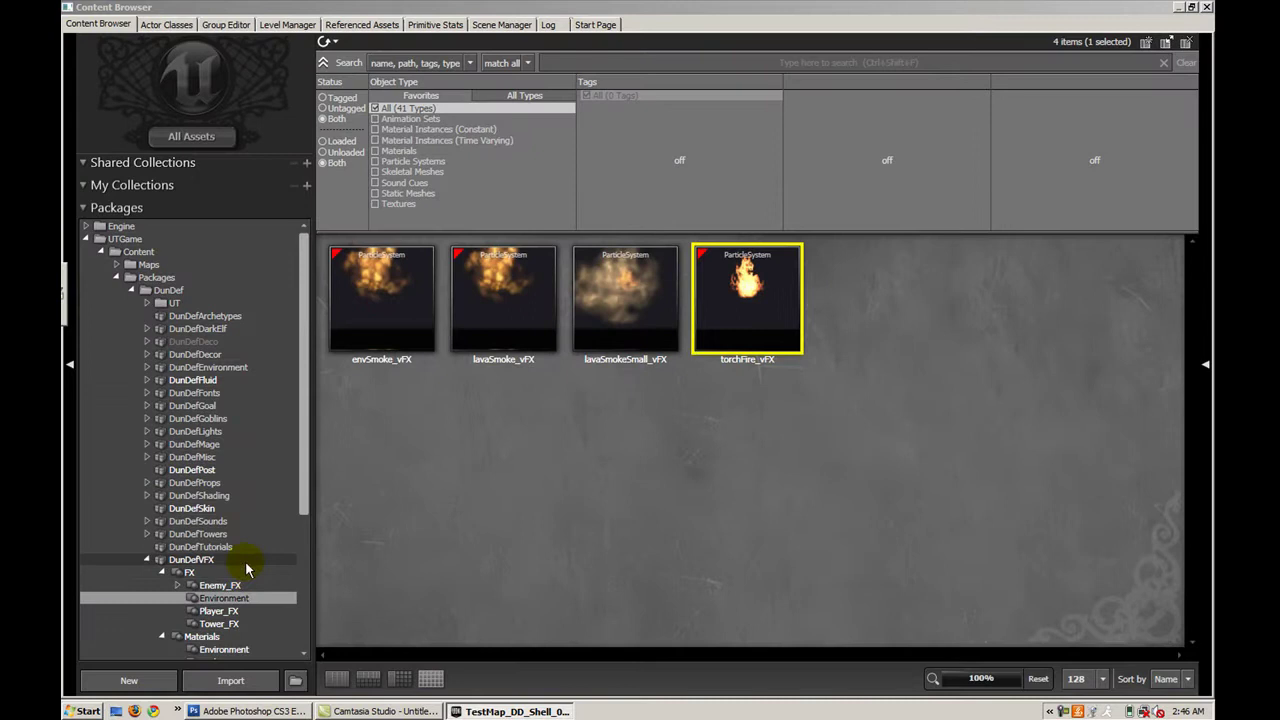
Step: Save the DunDefVFX package in the Content Browser and show the assets of its FX Environment group
right_click(247, 562)
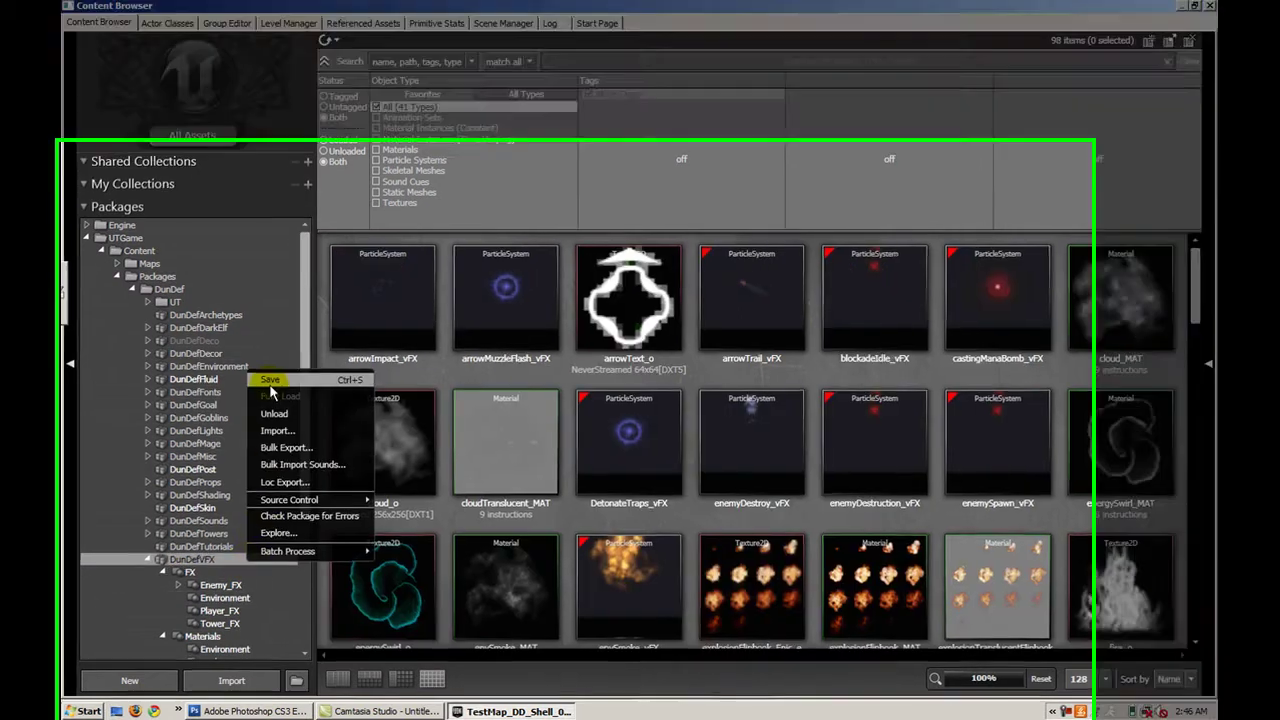
left_click(268, 376)
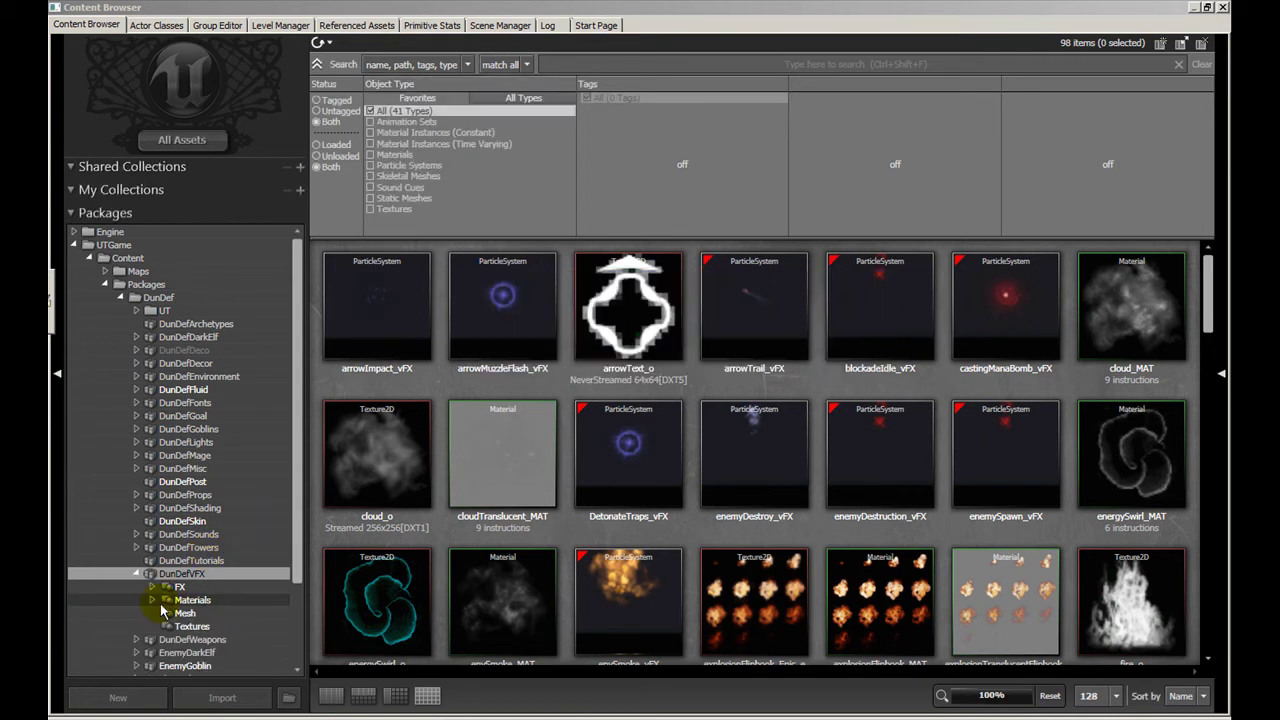
left_click(153, 601)
left_click(152, 587)
left_click(212, 613)
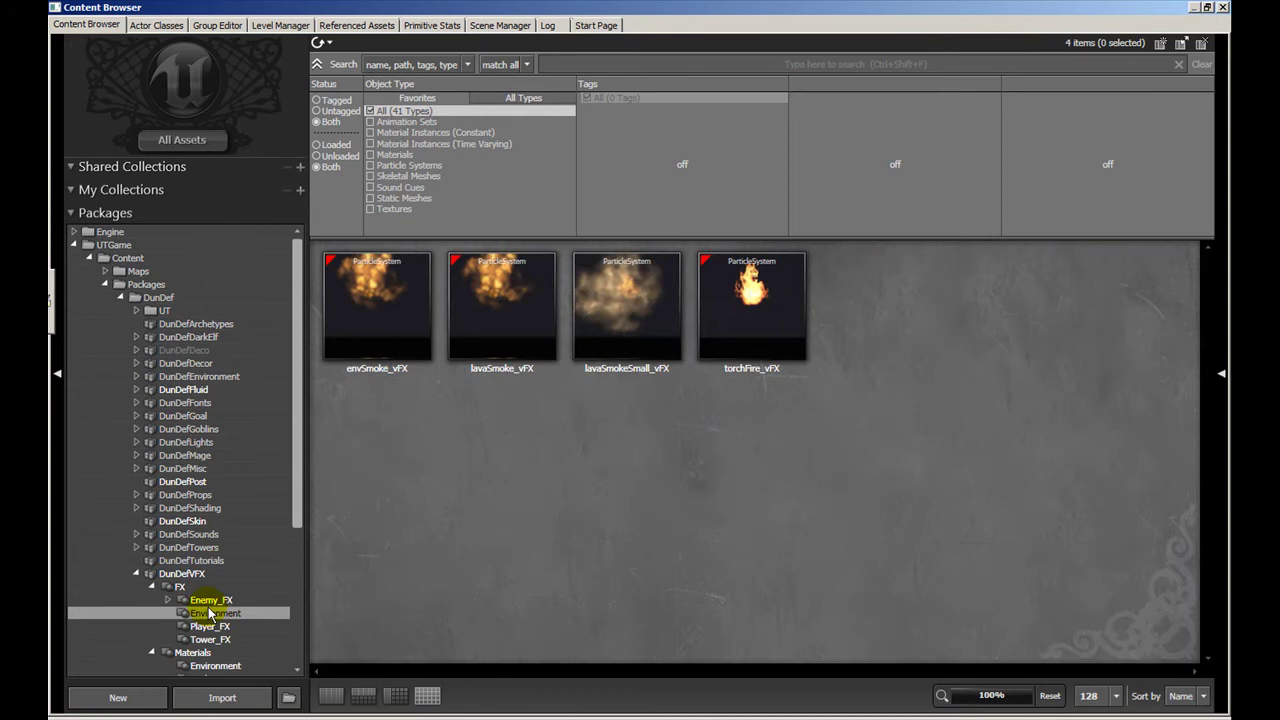
Step: Select the torchFire_vFX particle system in the Content Browser and add it to the level as an emitter at the torch's basket
left_click(748, 300)
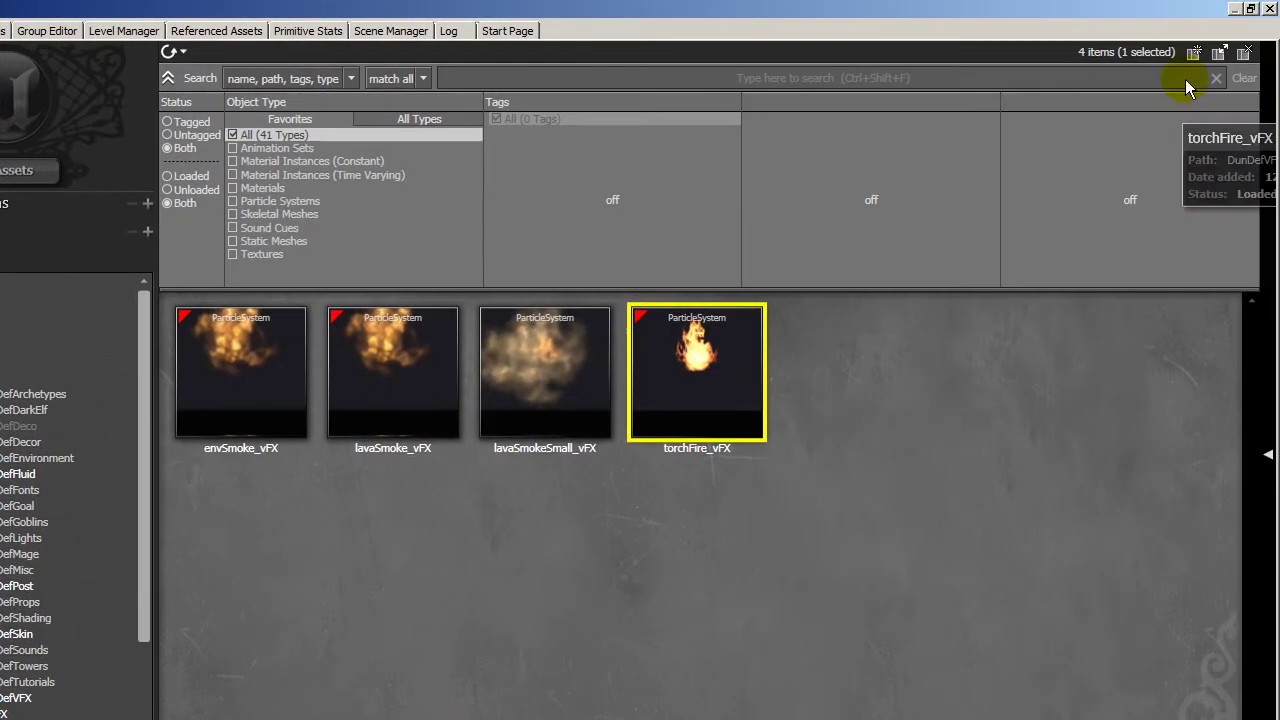
left_click(1269, 8)
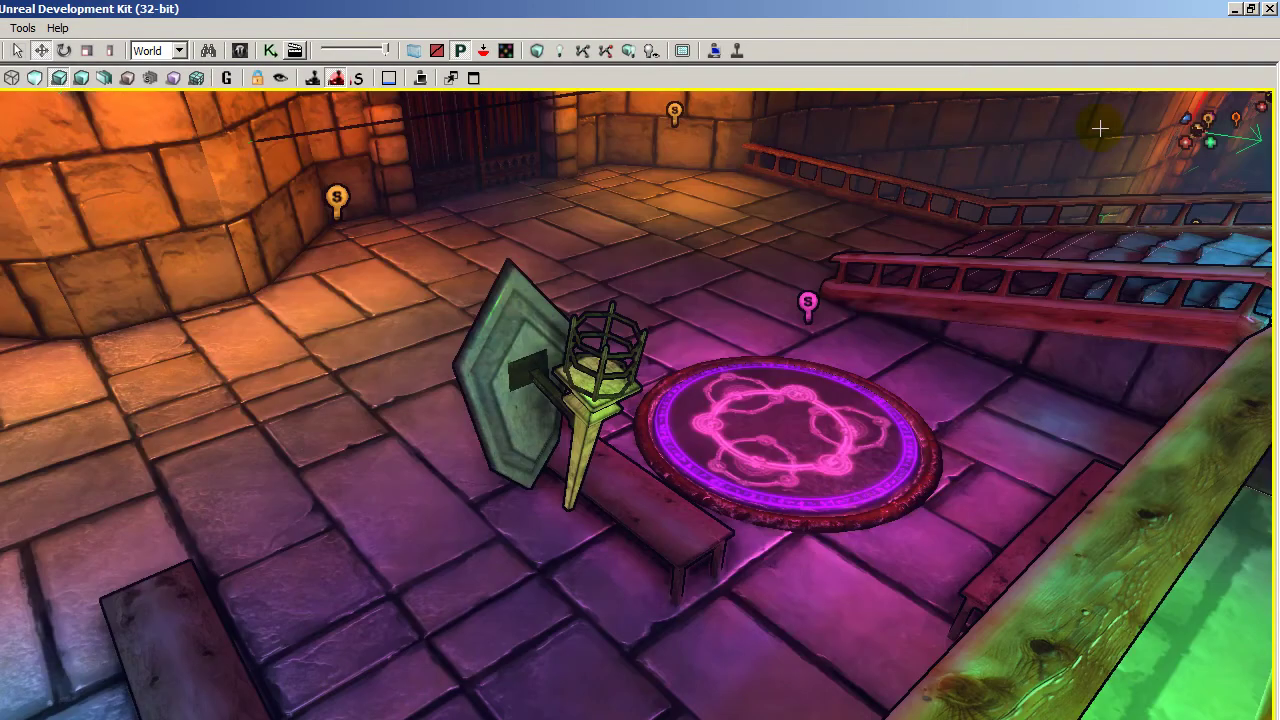
mouse_move(751, 375)
left_mouse_down()
mouse_move(830, 335)
mouse_move(755, 275)
mouse_move(735, 335)
mouse_move(765, 385)
mouse_move(740, 335)
mouse_move(740, 372)
mouse_move(737, 362)
left_mouse_up()
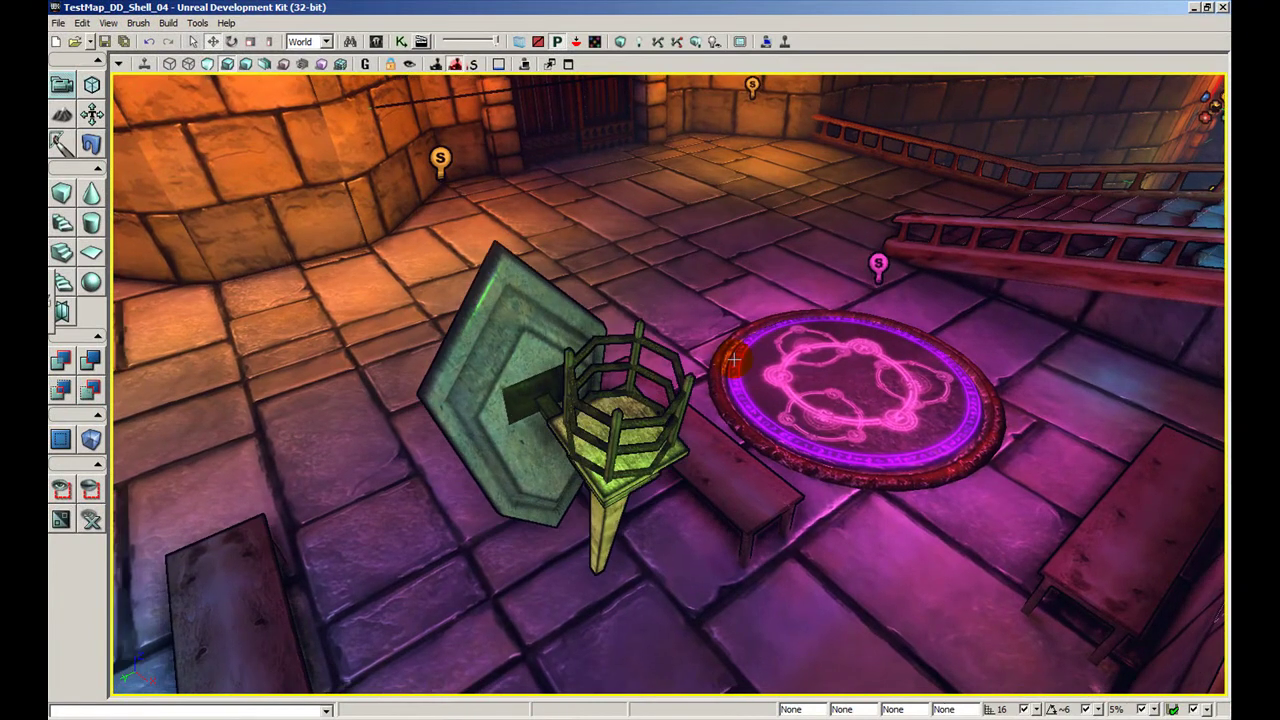
left_click(623, 407)
right_click(623, 407)
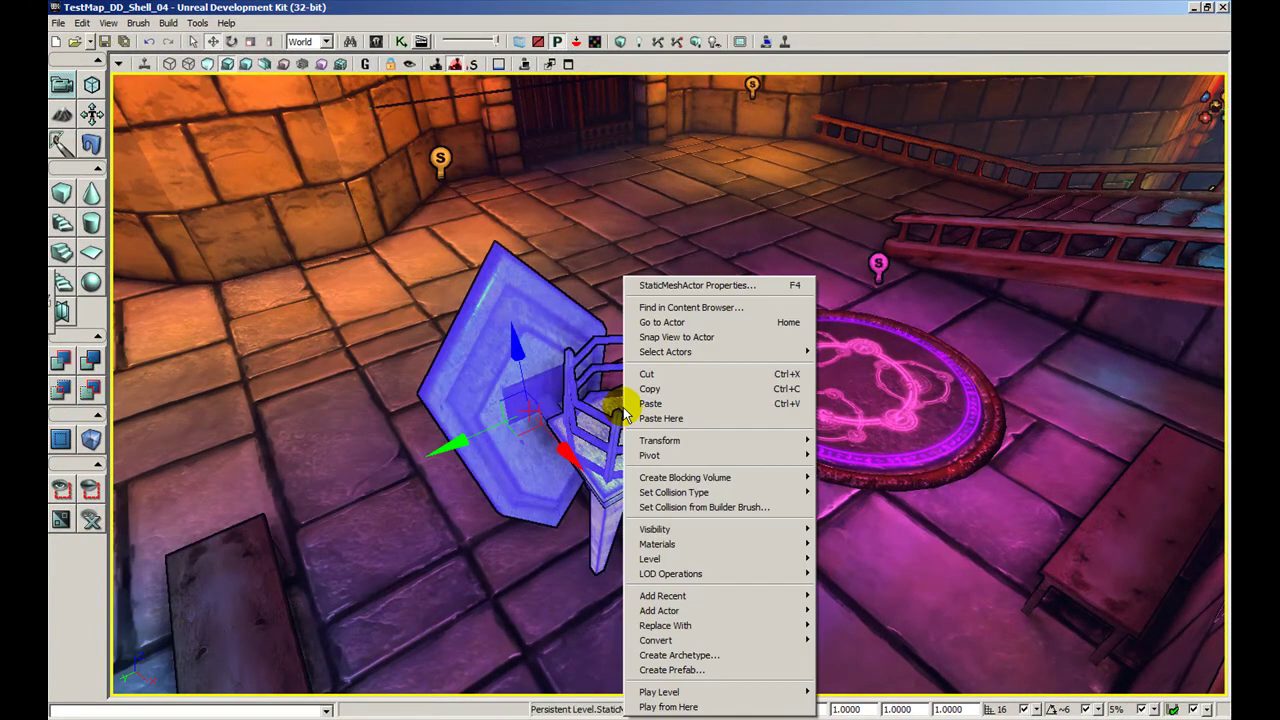
mouse_move(700, 610)
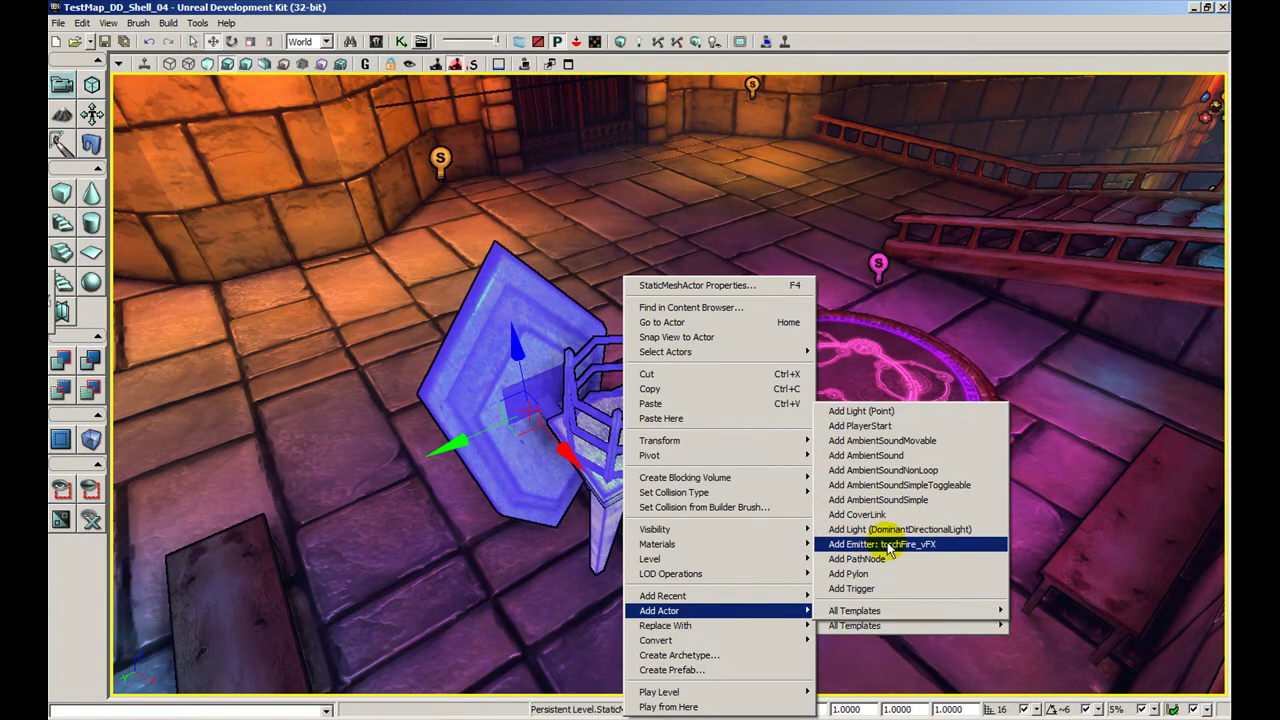
left_click(888, 546)
Step: Turn off drag grid snapping so the torch fire emitter can be positioned freely
left_click_drag(886, 542, 674, 425)
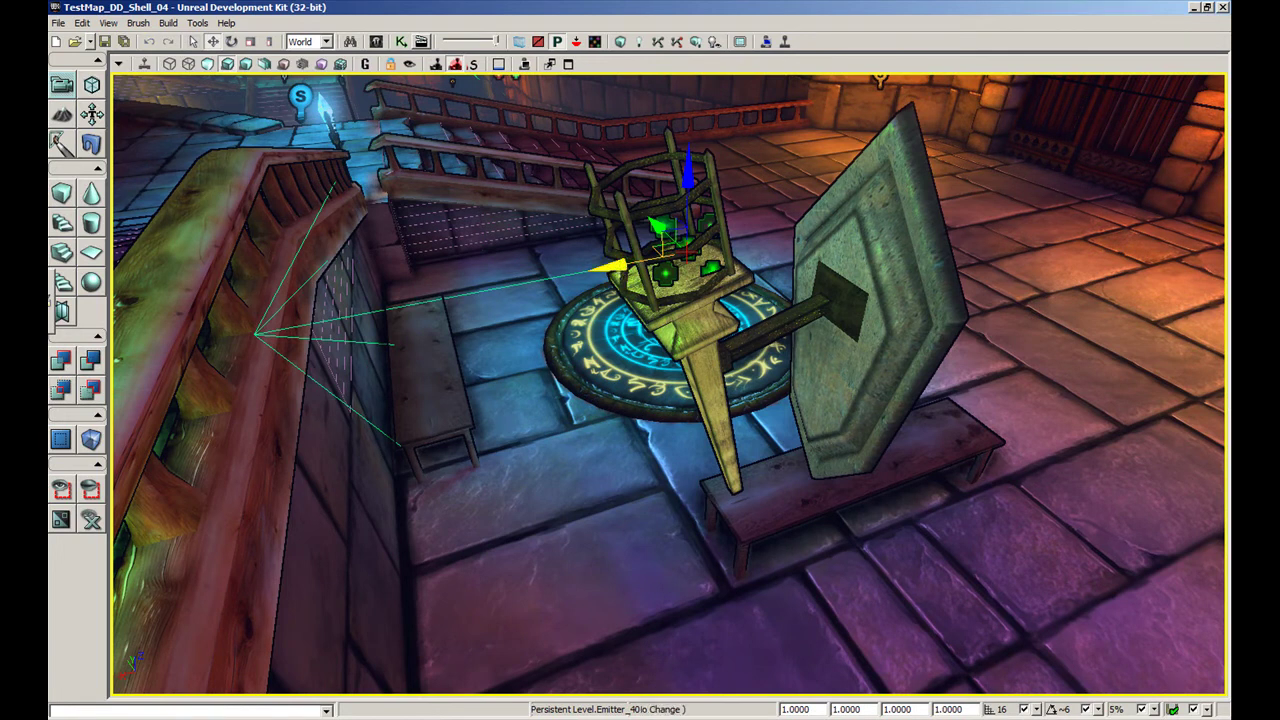
mouse_move(692, 254)
left_mouse_down()
mouse_move(604, 264)
mouse_move(691, 253)
left_mouse_up()
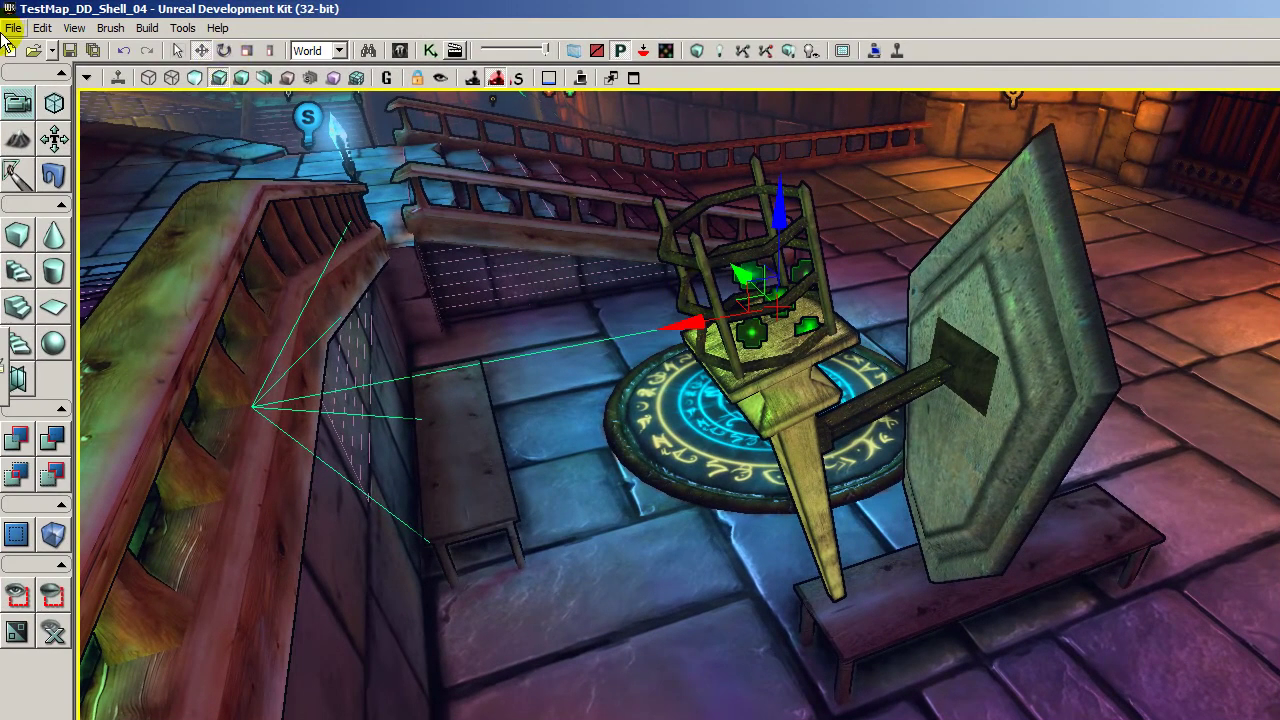
left_click(10, 28)
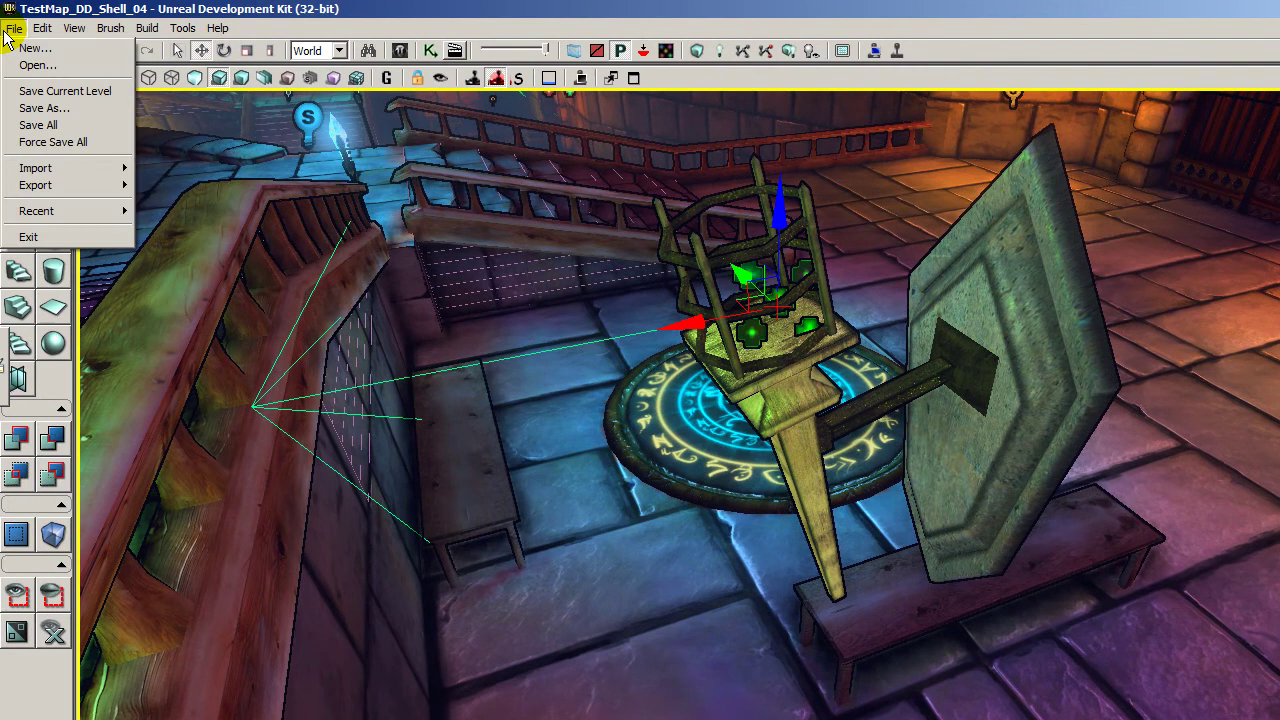
mouse_move(46, 24)
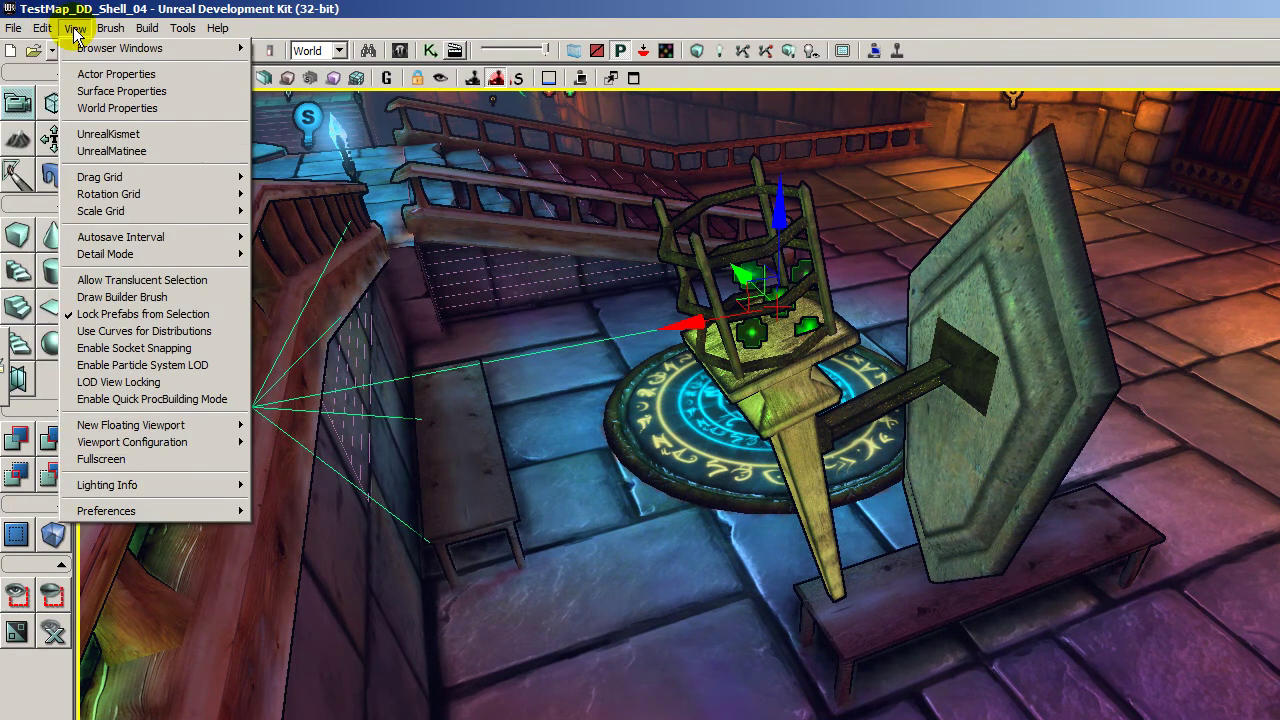
mouse_move(110, 177)
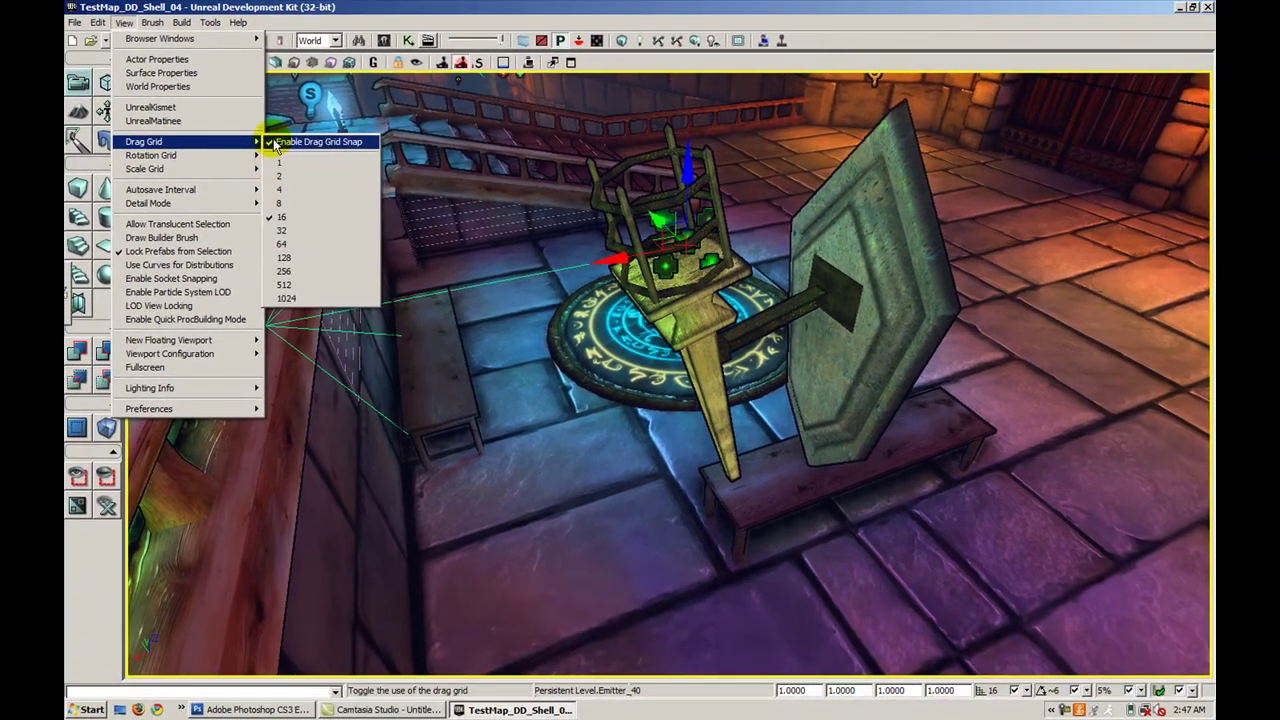
left_click(274, 144)
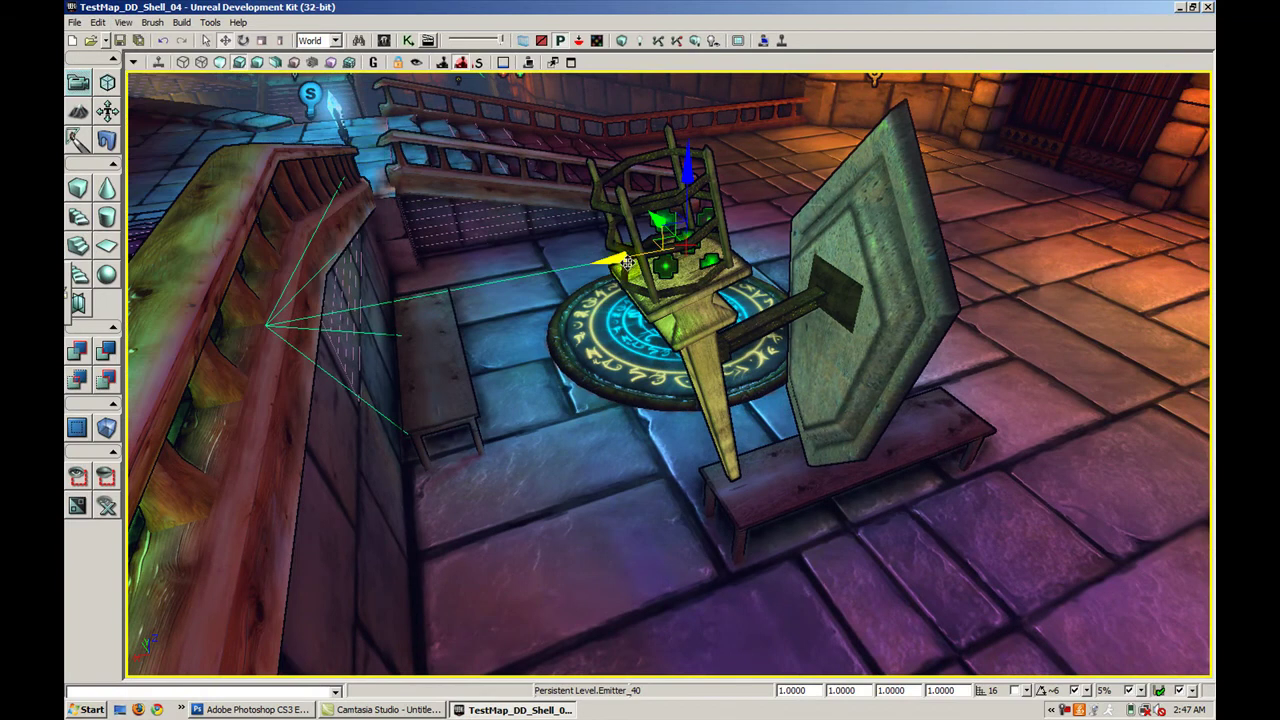
Step: Move the fire emitter along its X and Z axes to centre it inside the torch's basket
mouse_move(610, 260)
left_mouse_down()
mouse_move(565, 268)
mouse_move(585, 264)
left_mouse_up()
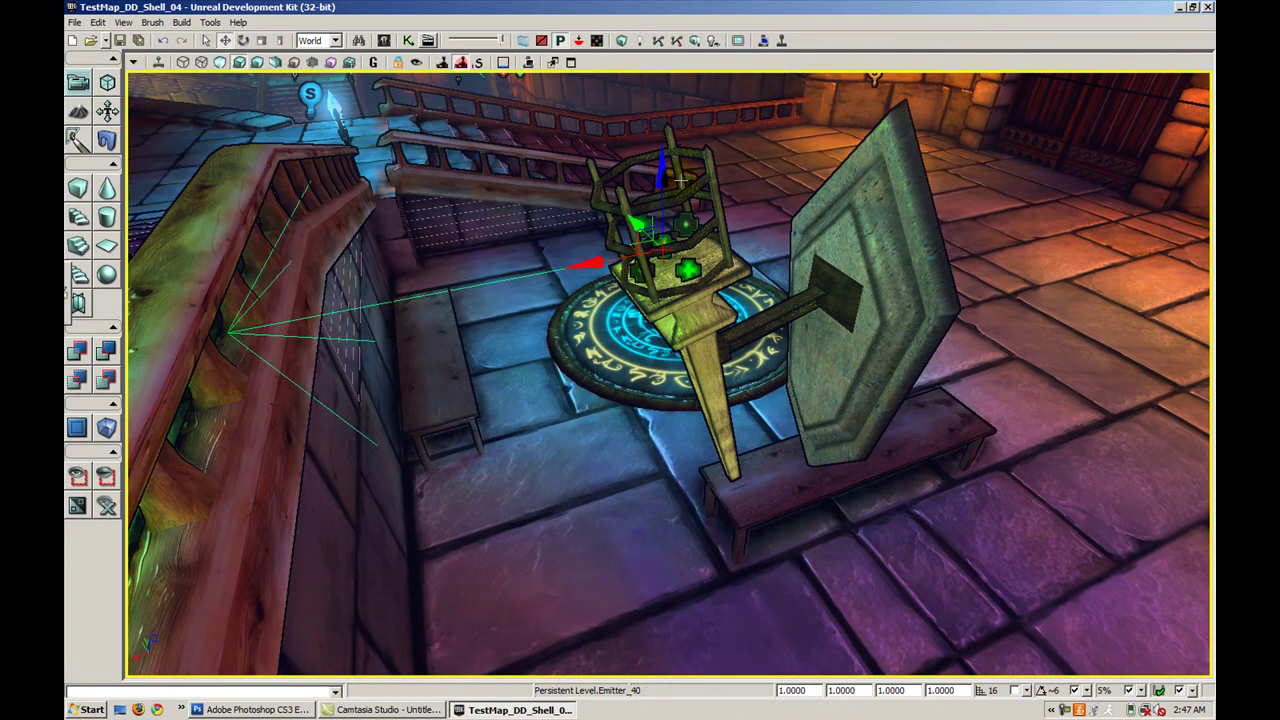
left_click_drag(662, 167, 662, 135)
right_click_drag(664, 178, 717, 246)
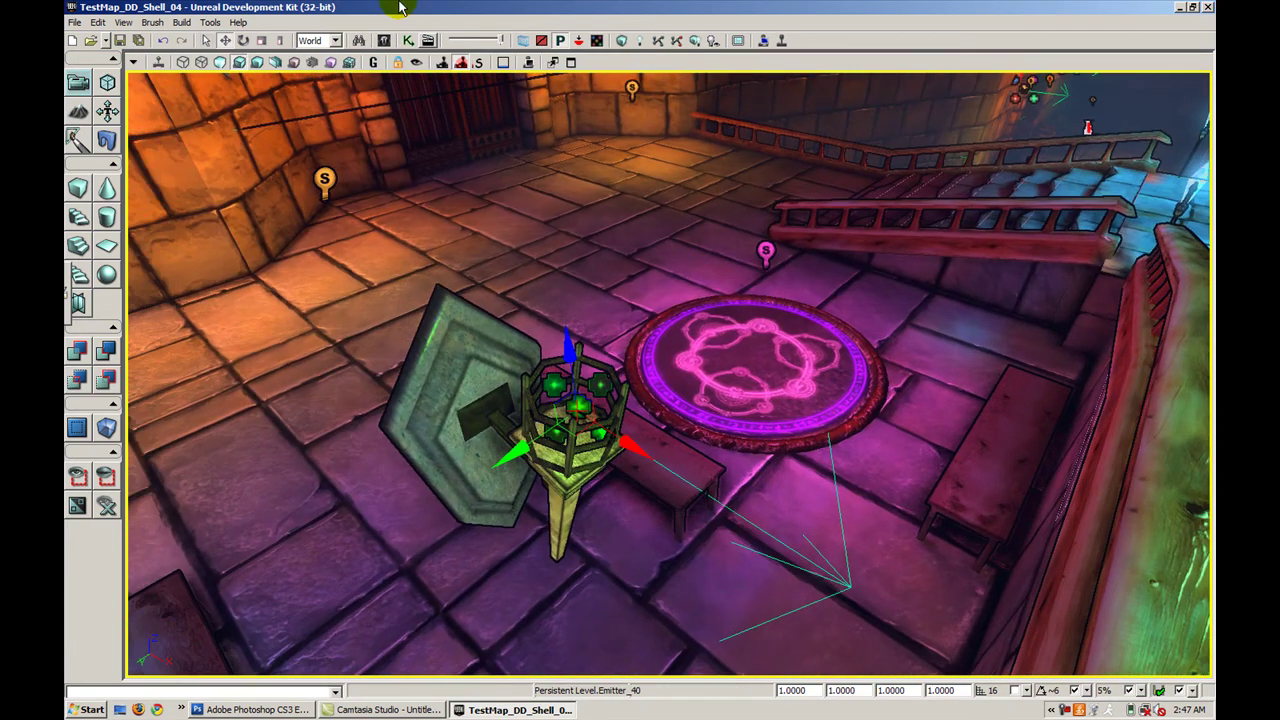
Step: Turn on realtime playback and game view in the viewport, and deselect the emitter to view the burning torch
left_click(157, 64)
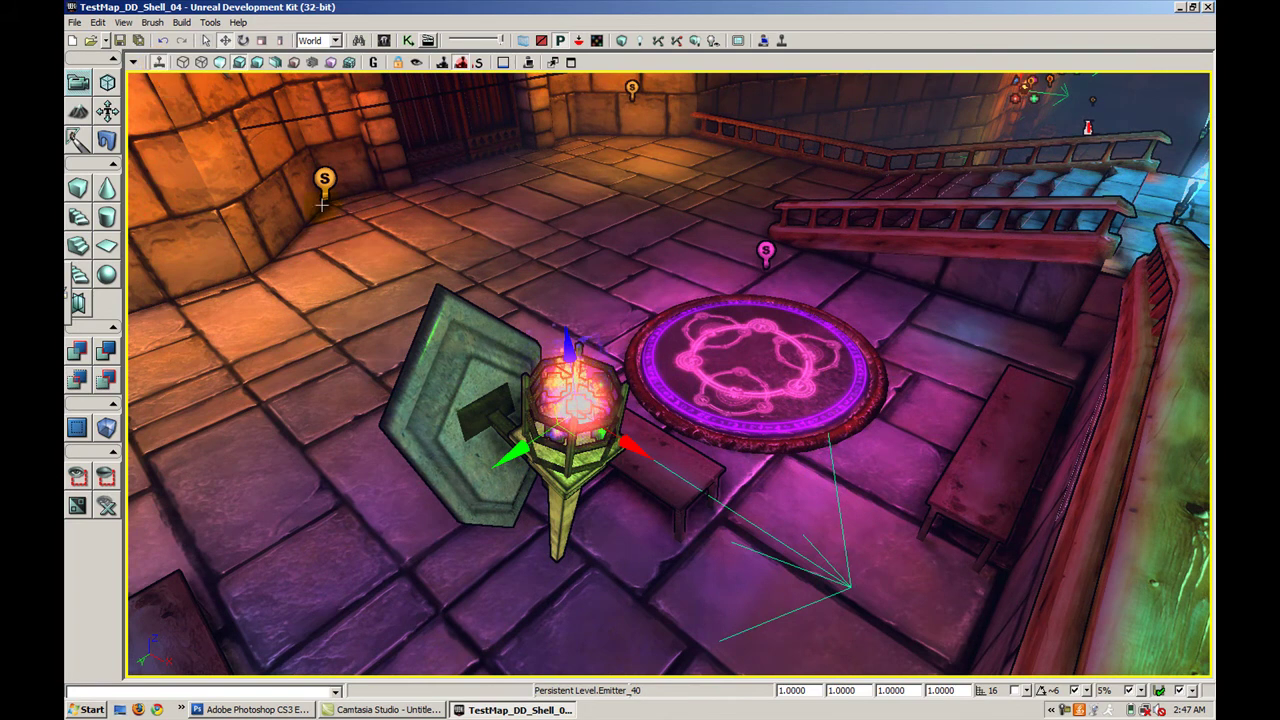
key("g")
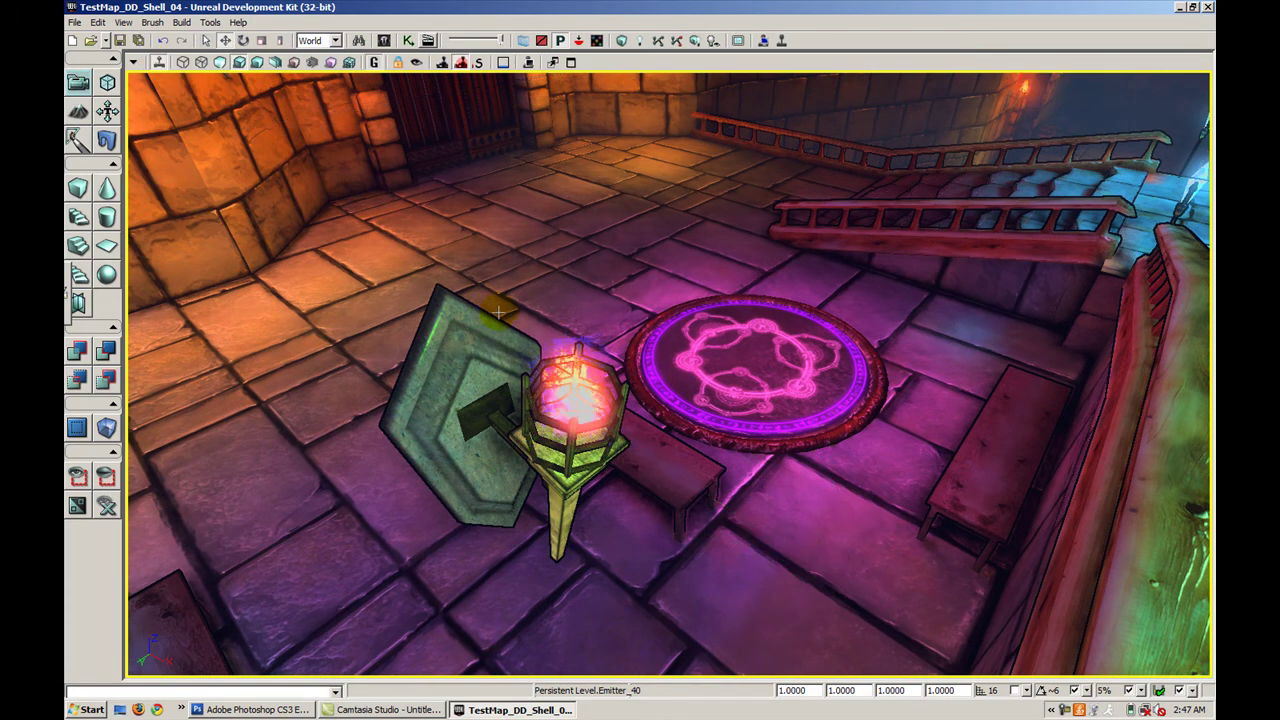
key("Escape")
right_click_drag(551, 280, 535, 312)
left_click_drag(560, 225, 546, 288)
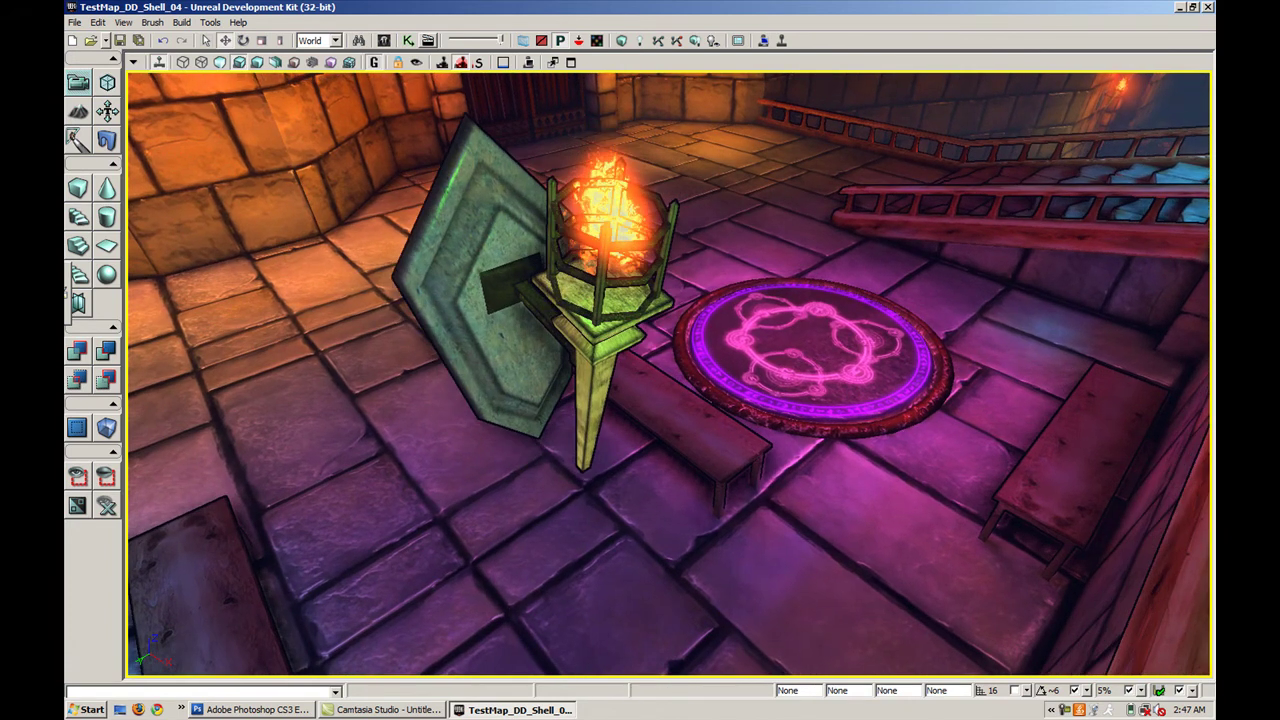
Step: Leave game view, select the torch fire emitter and set its uniform draw scale to 3
key("g")
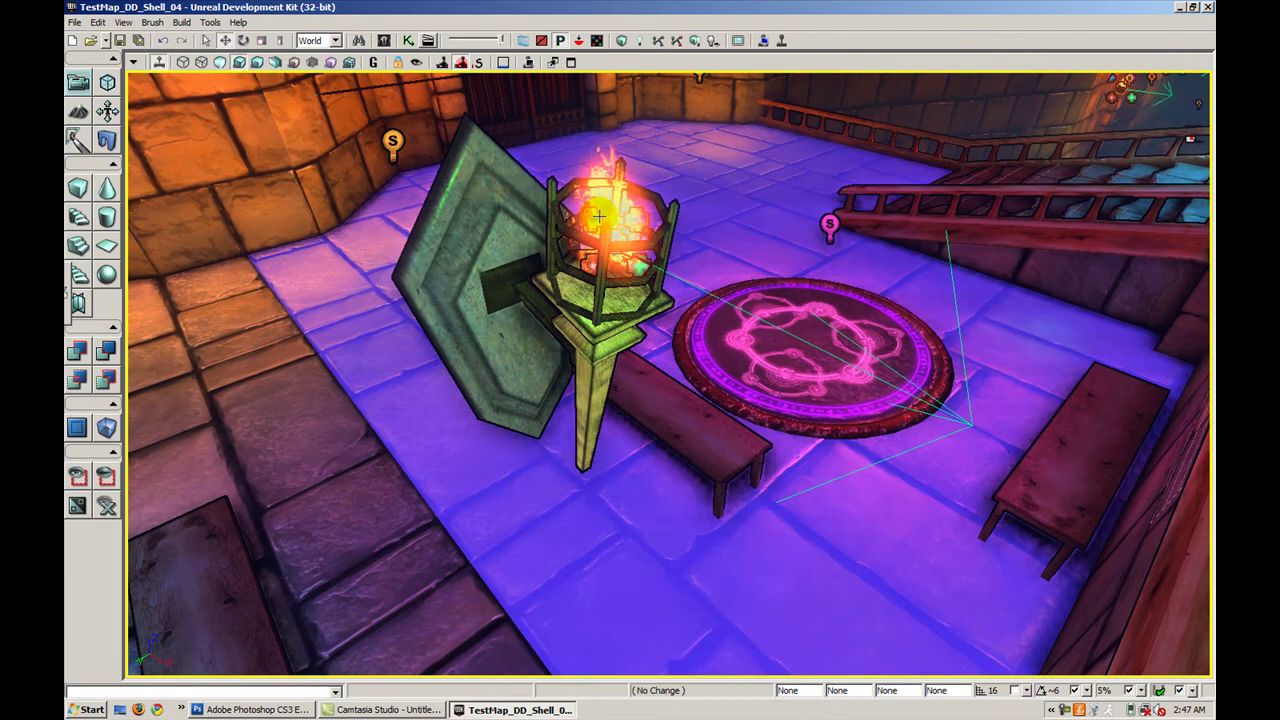
left_click(598, 215)
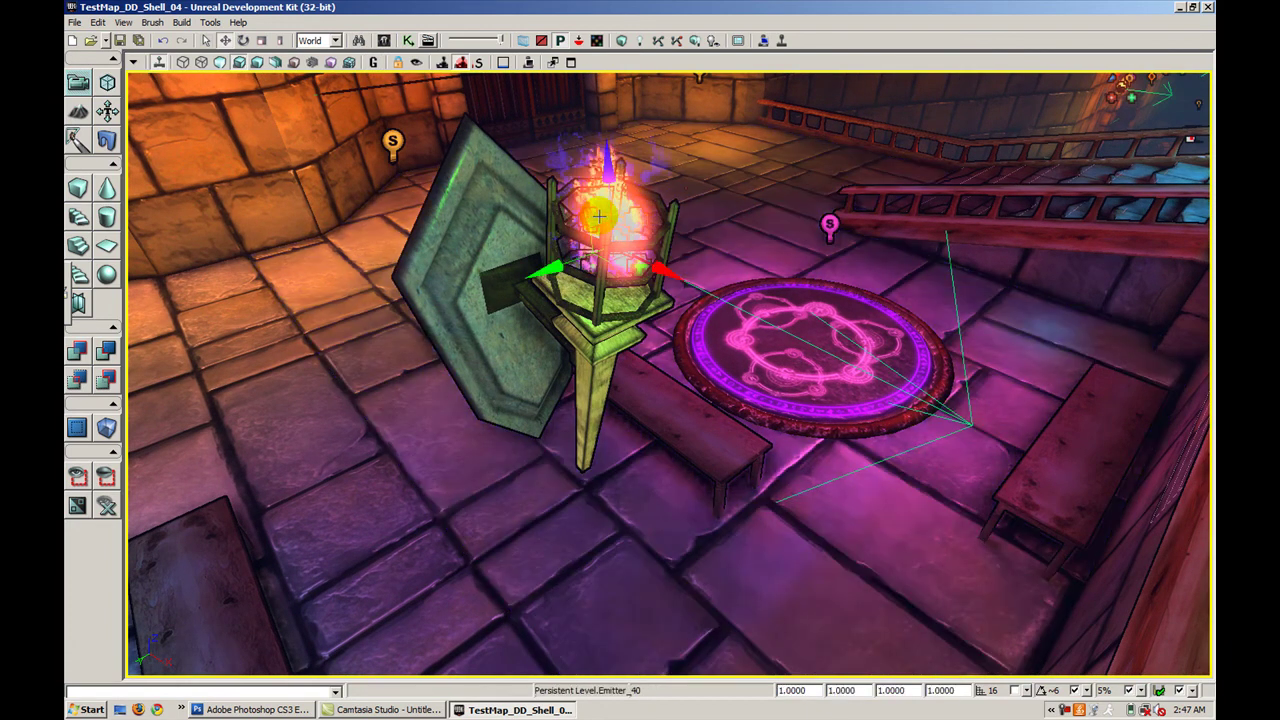
left_click(810, 690)
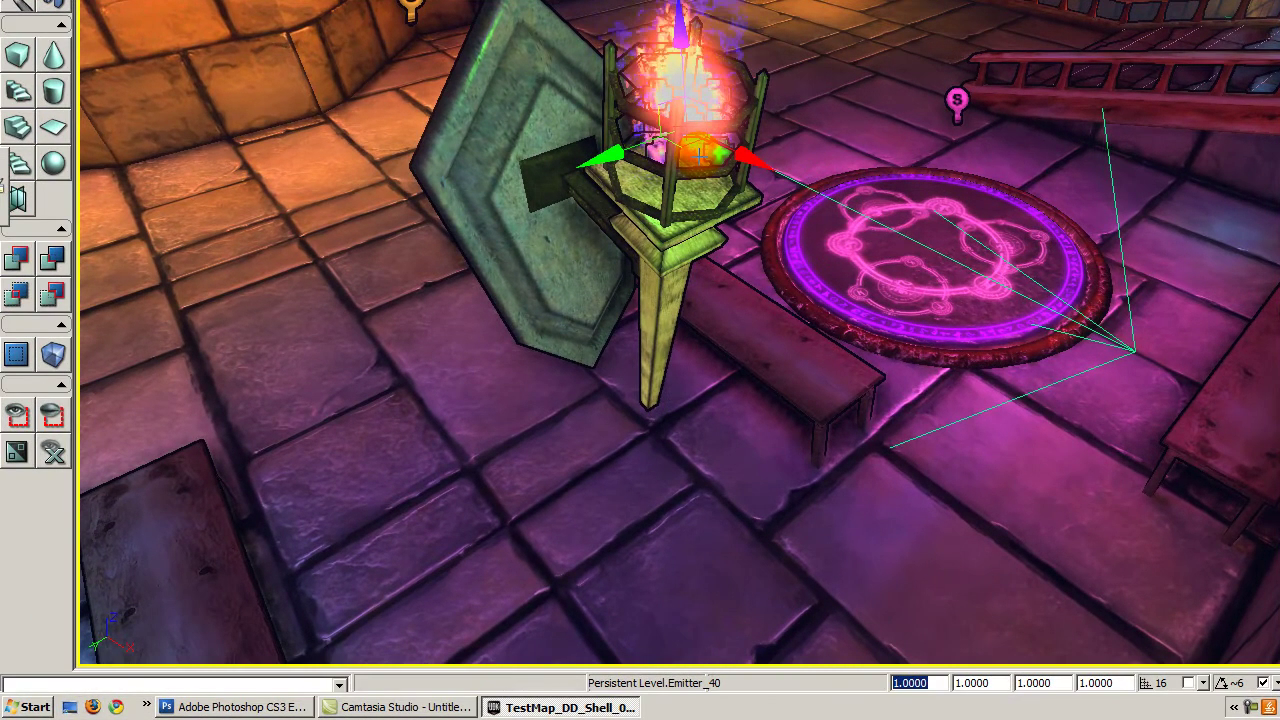
type("2")
key("Return")
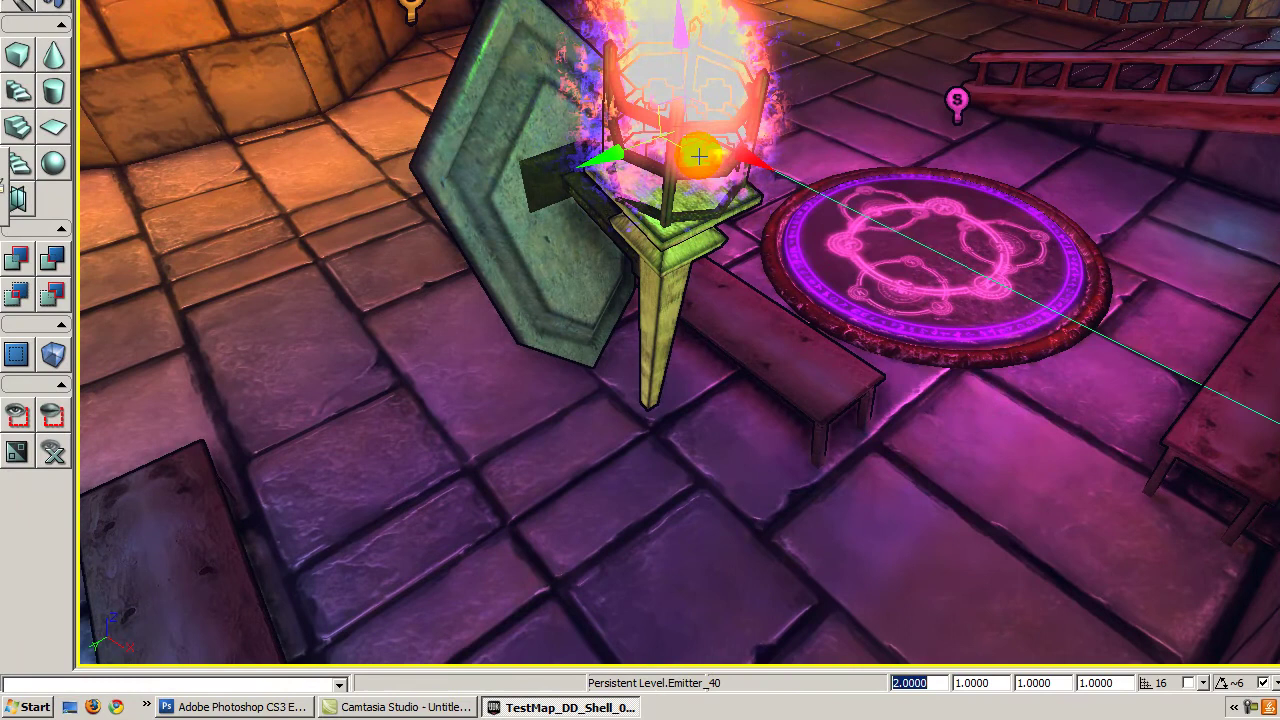
type("3")
key("Return")
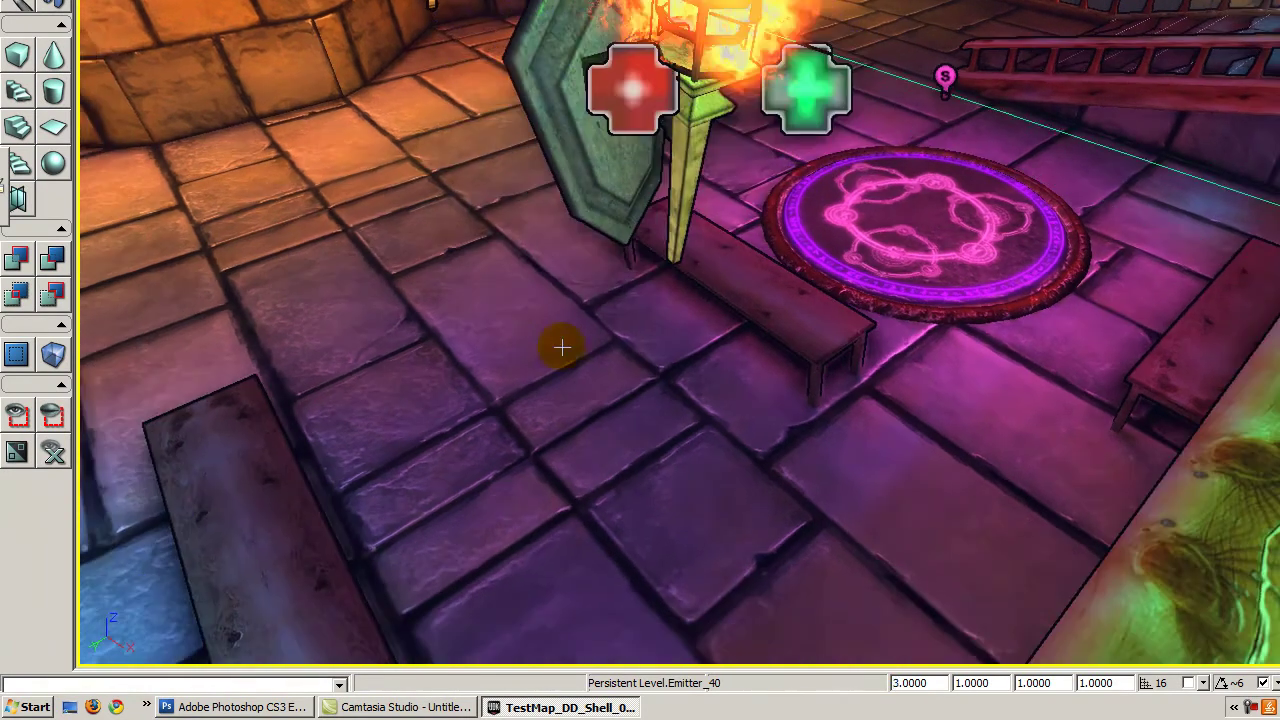
Step: Select the torch mesh and its fire emitter together
left_click(563, 346)
left_click_drag(563, 346, 563, 390)
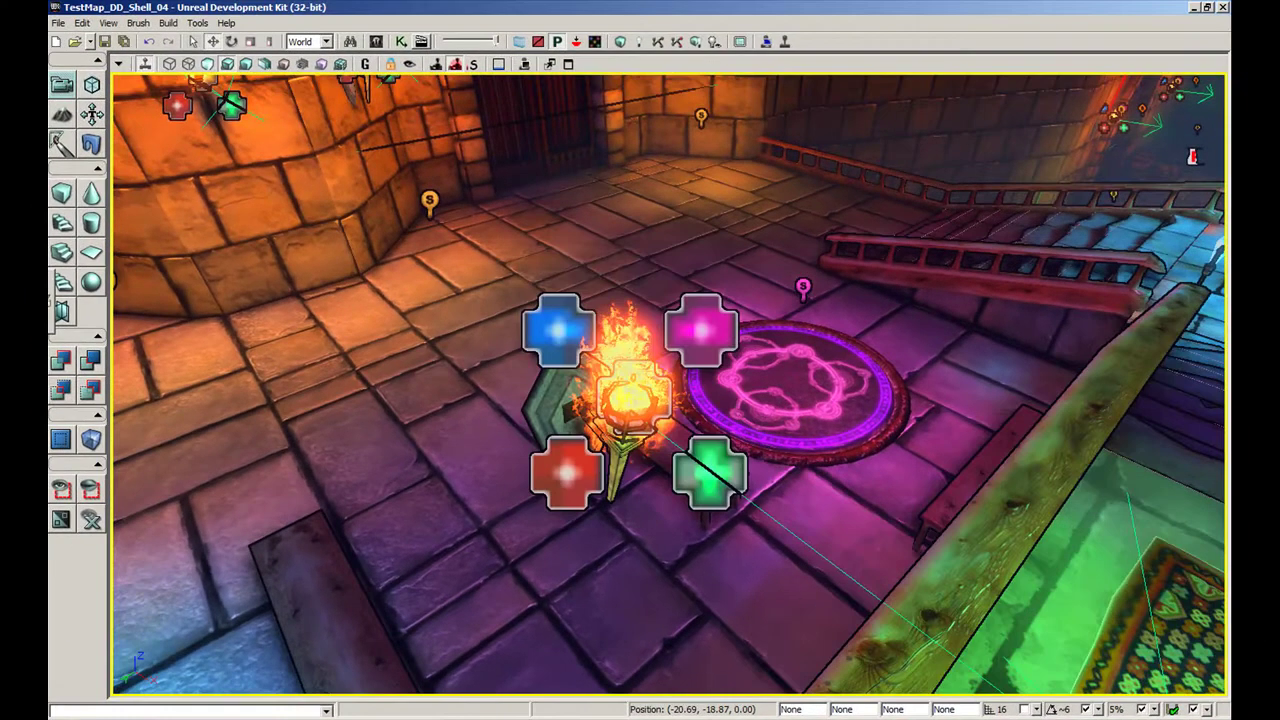
left_click_drag(549, 251, 549, 188)
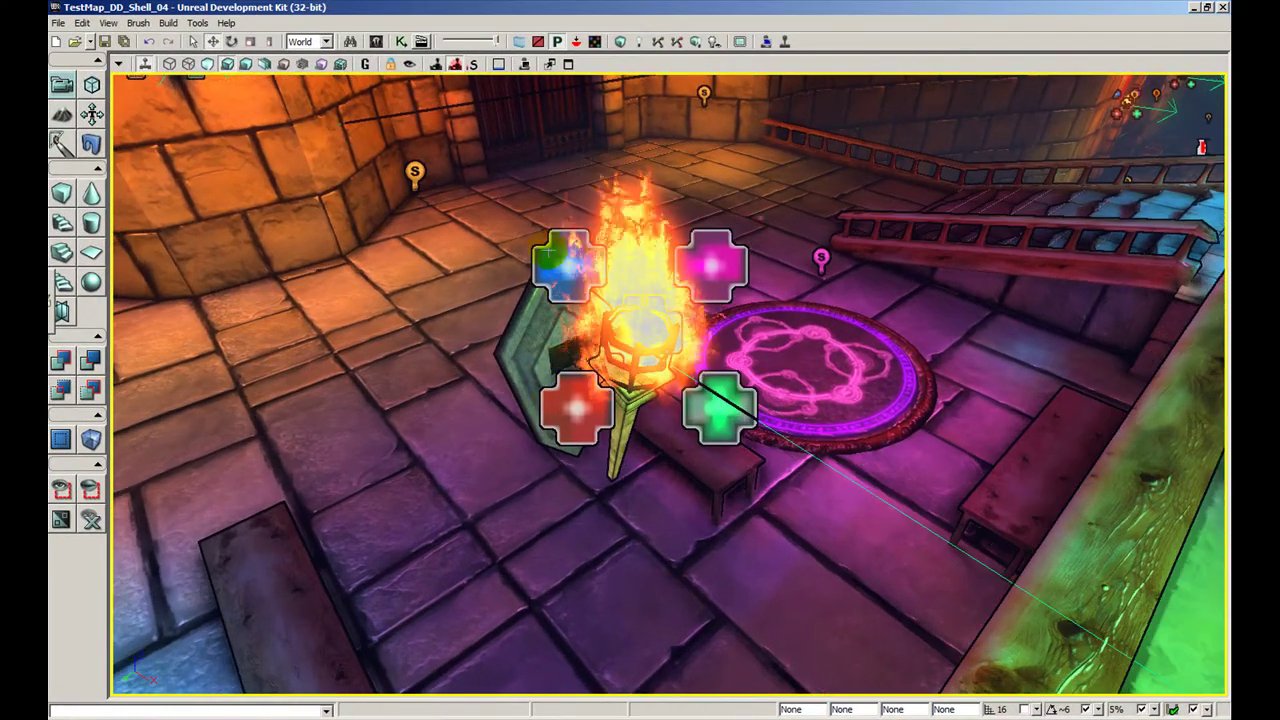
left_click(526, 341)
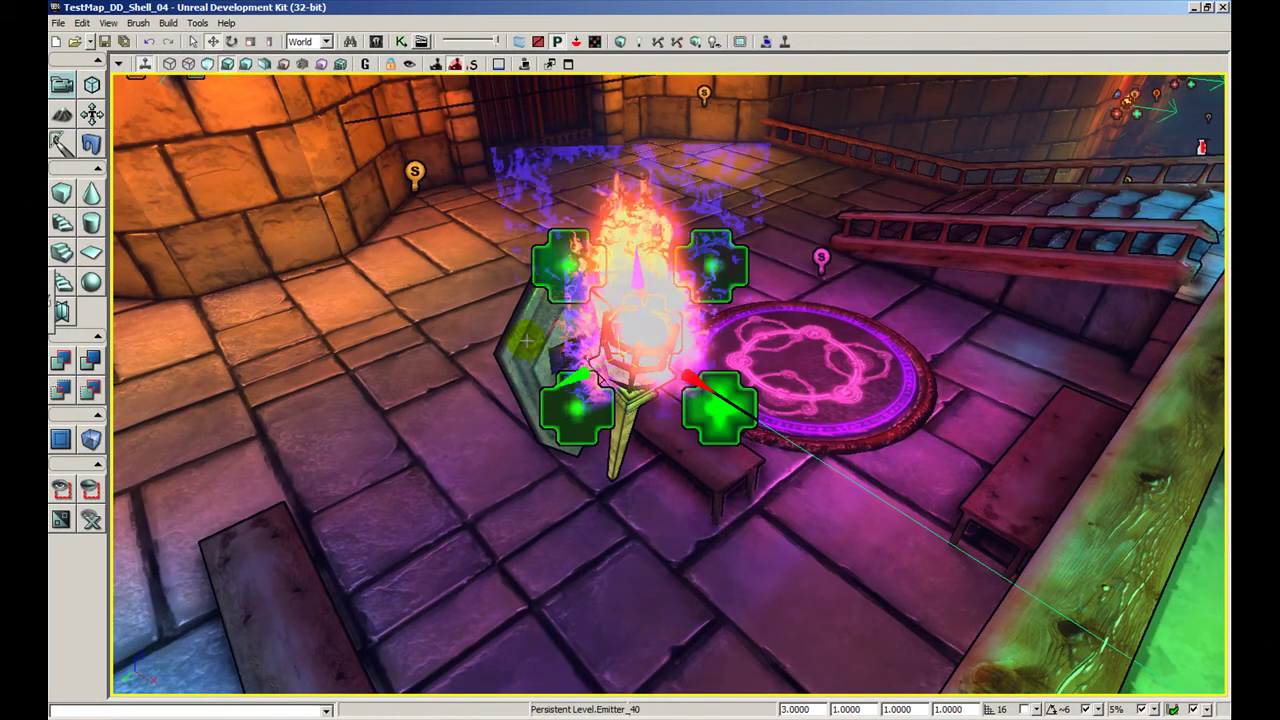
left_click(548, 305)
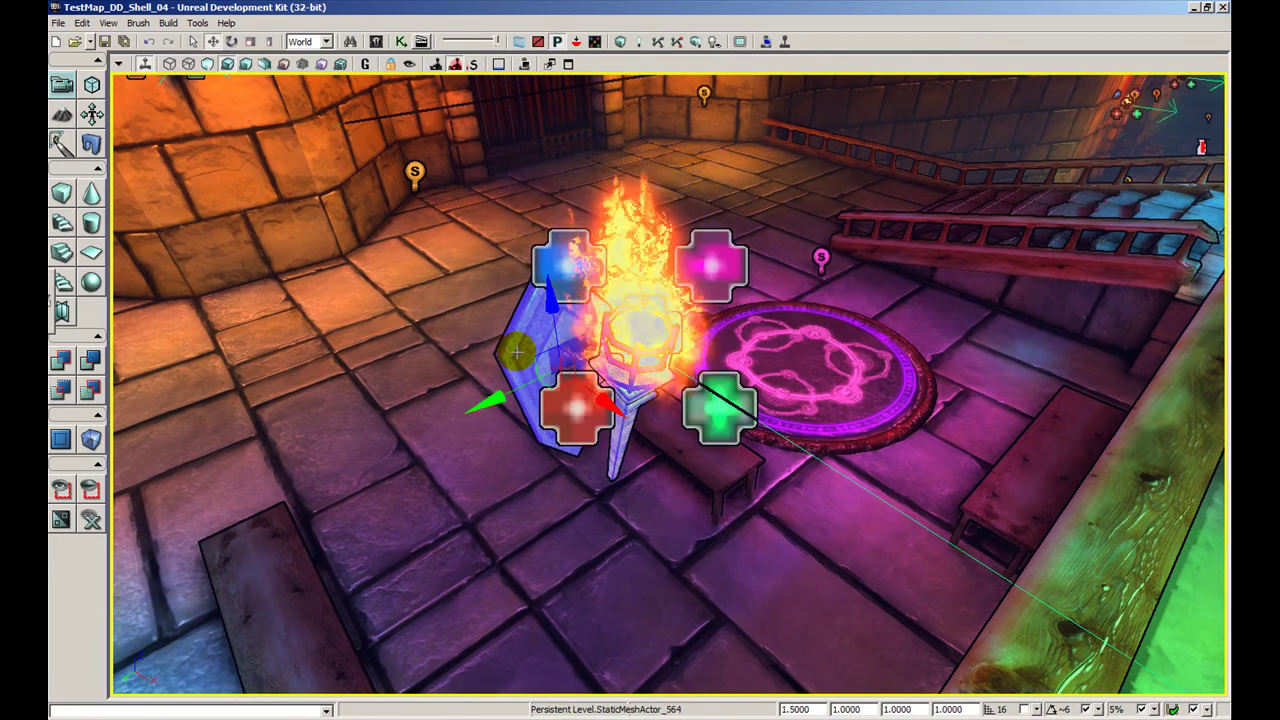
left_click(553, 287, "ctrl")
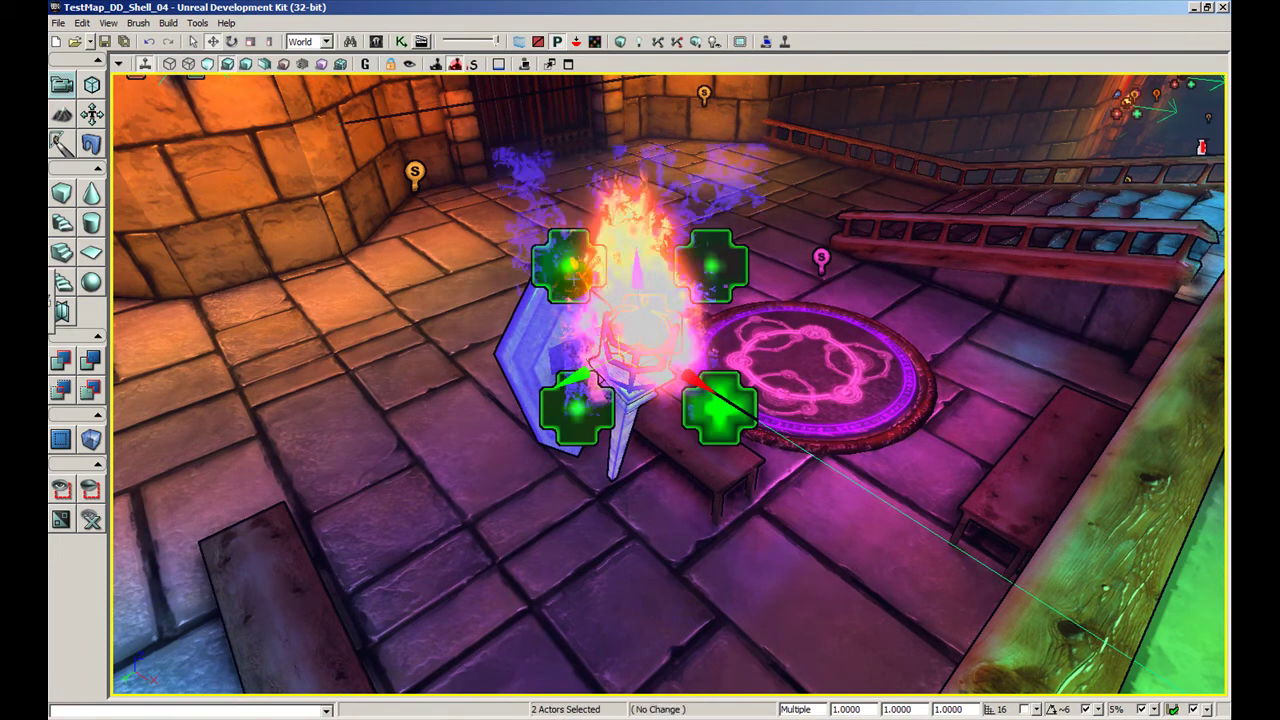
Step: Create a prefab named Torch_P in the Prefabs group of package DunDefVFX and replace the selected actors with its instance
right_click(575, 262)
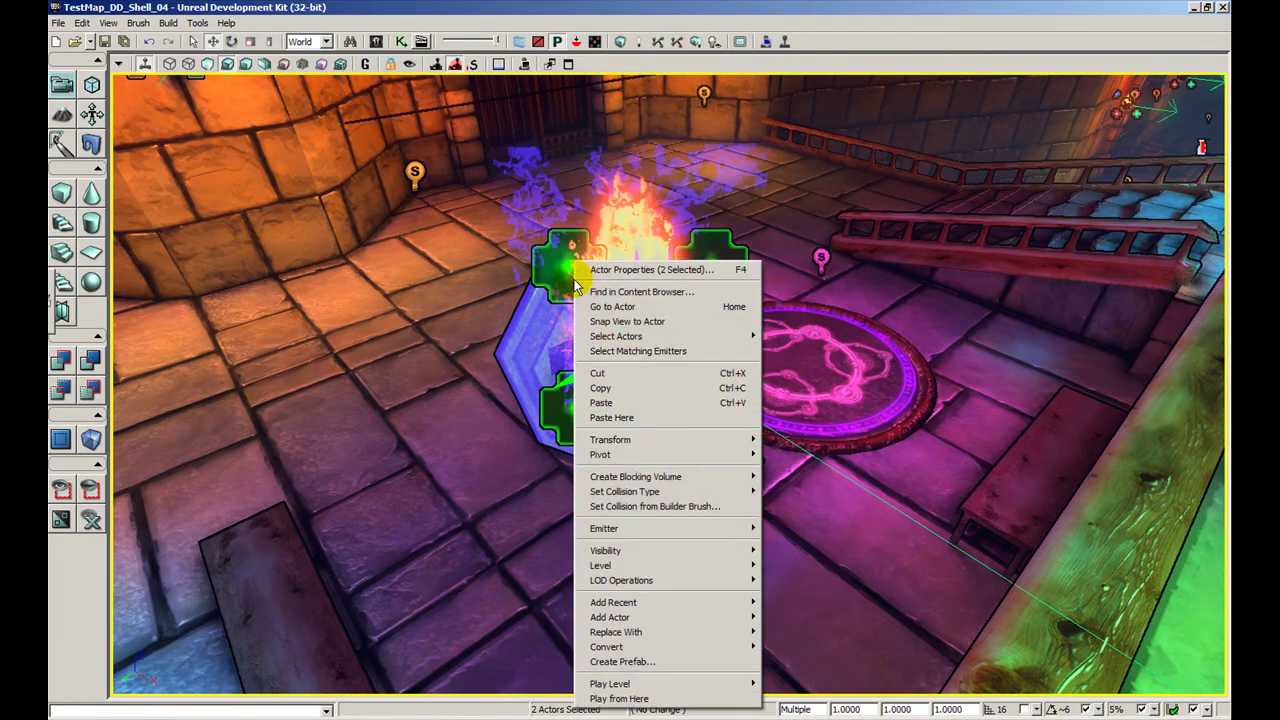
left_click(636, 663)
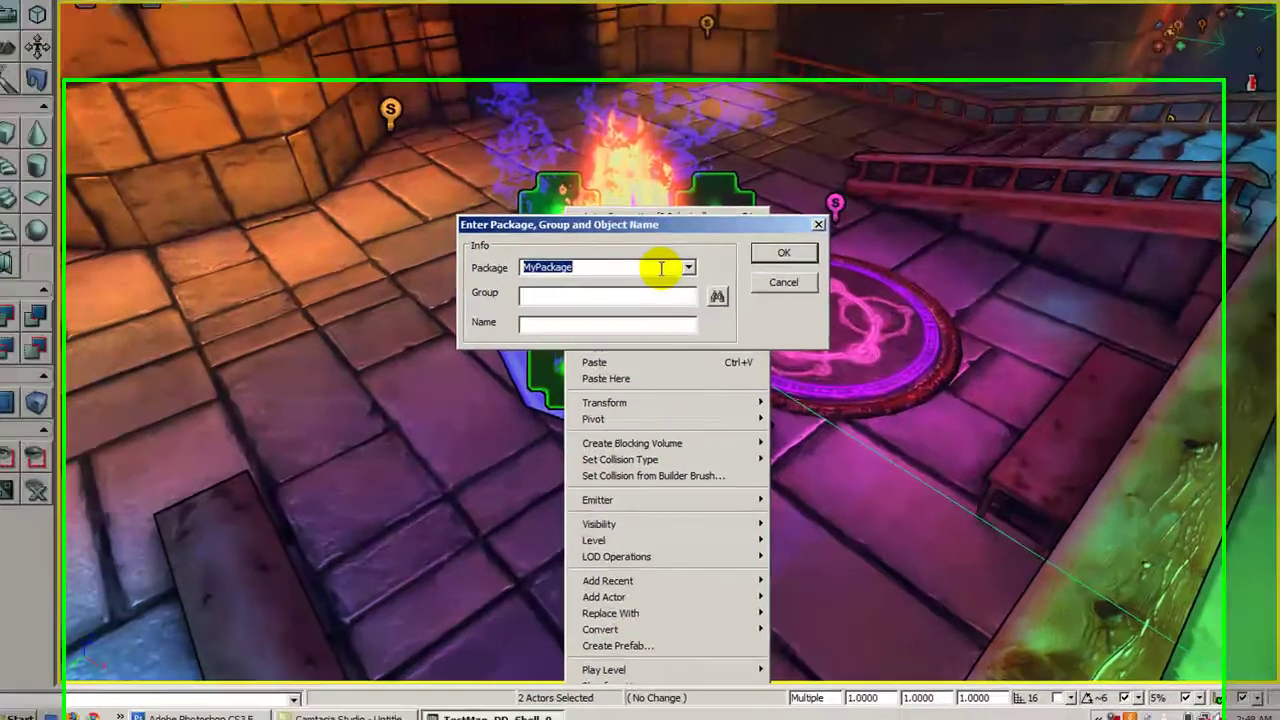
type("dun")
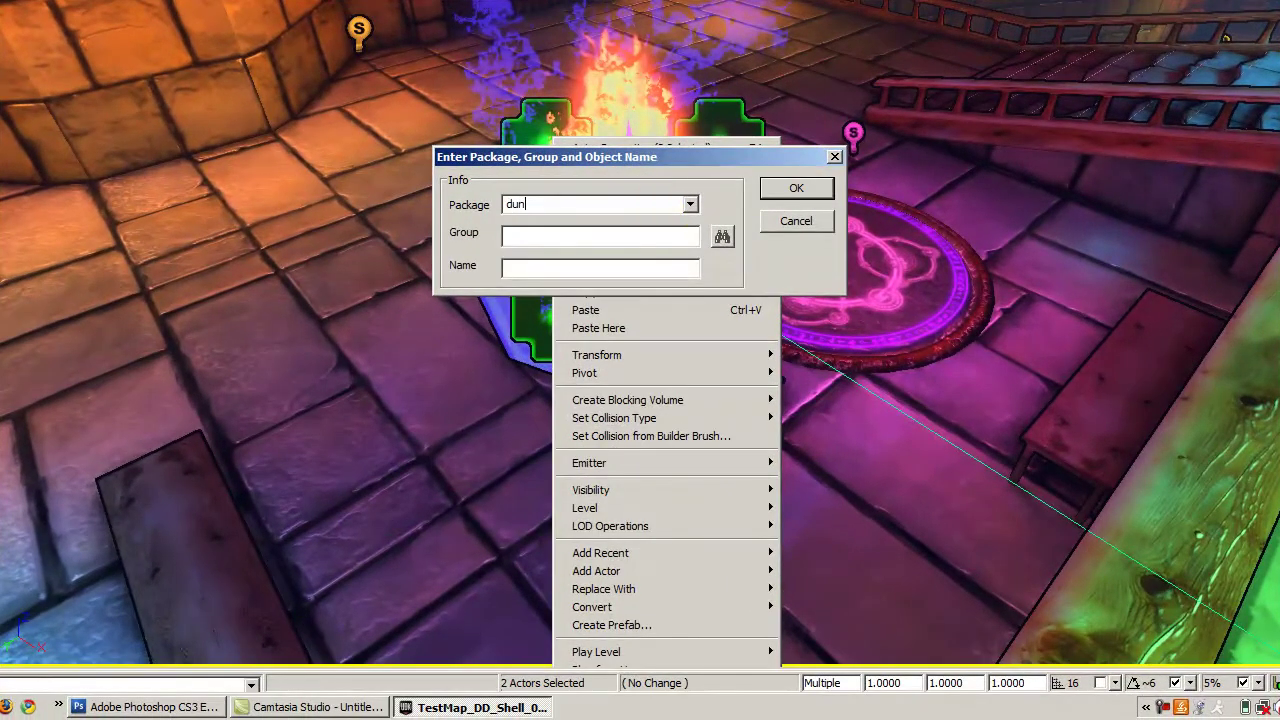
type("DefVFX")
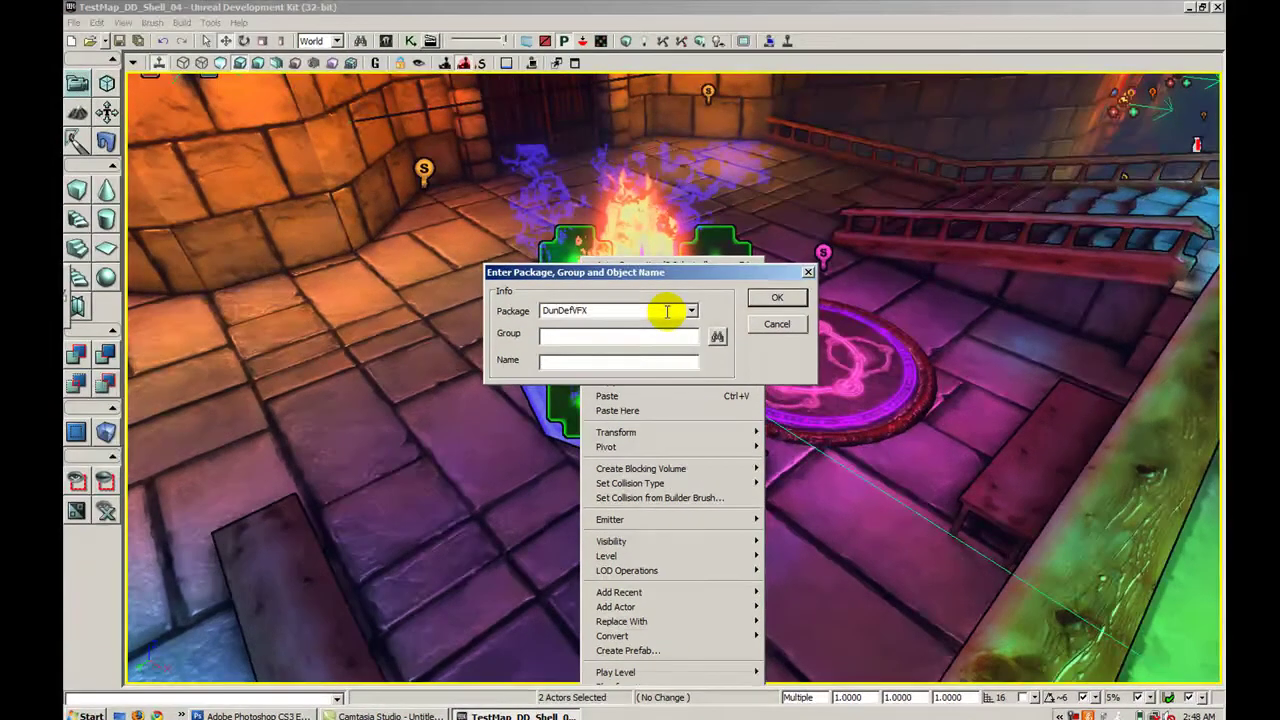
type("Pre")
type("fabs")
type("Torch_P")
left_click(772, 298)
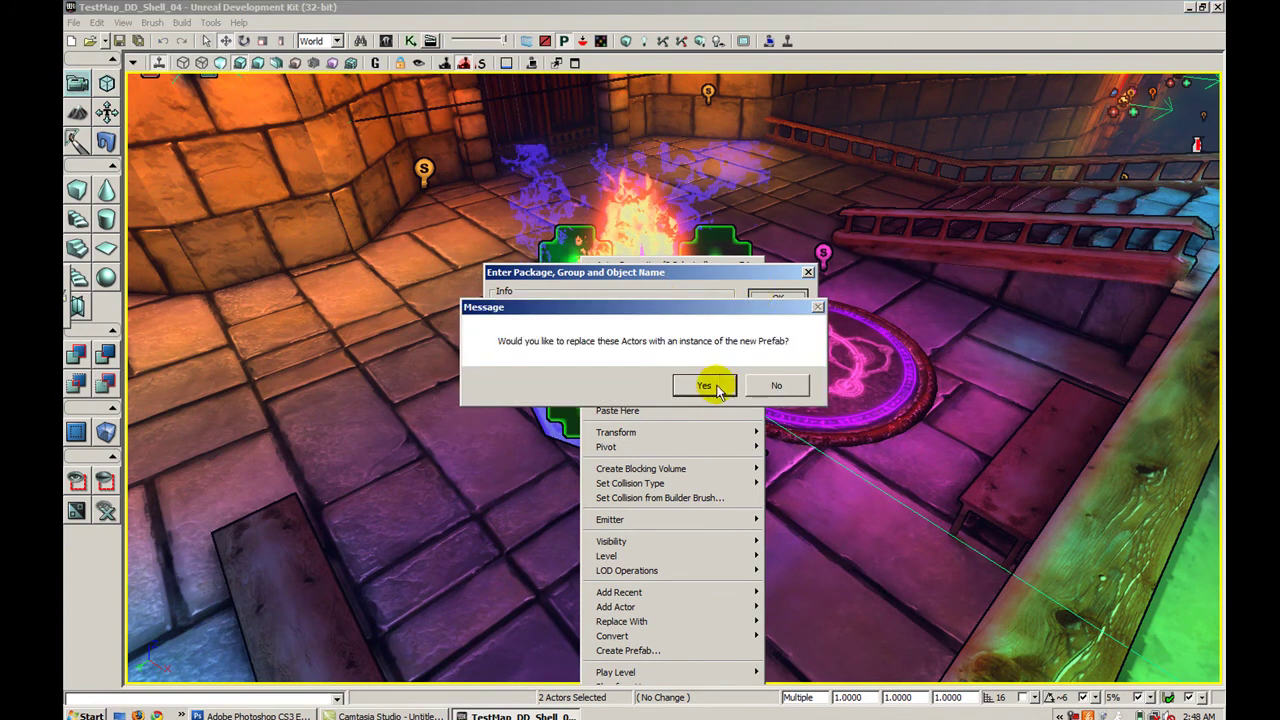
left_click(705, 386)
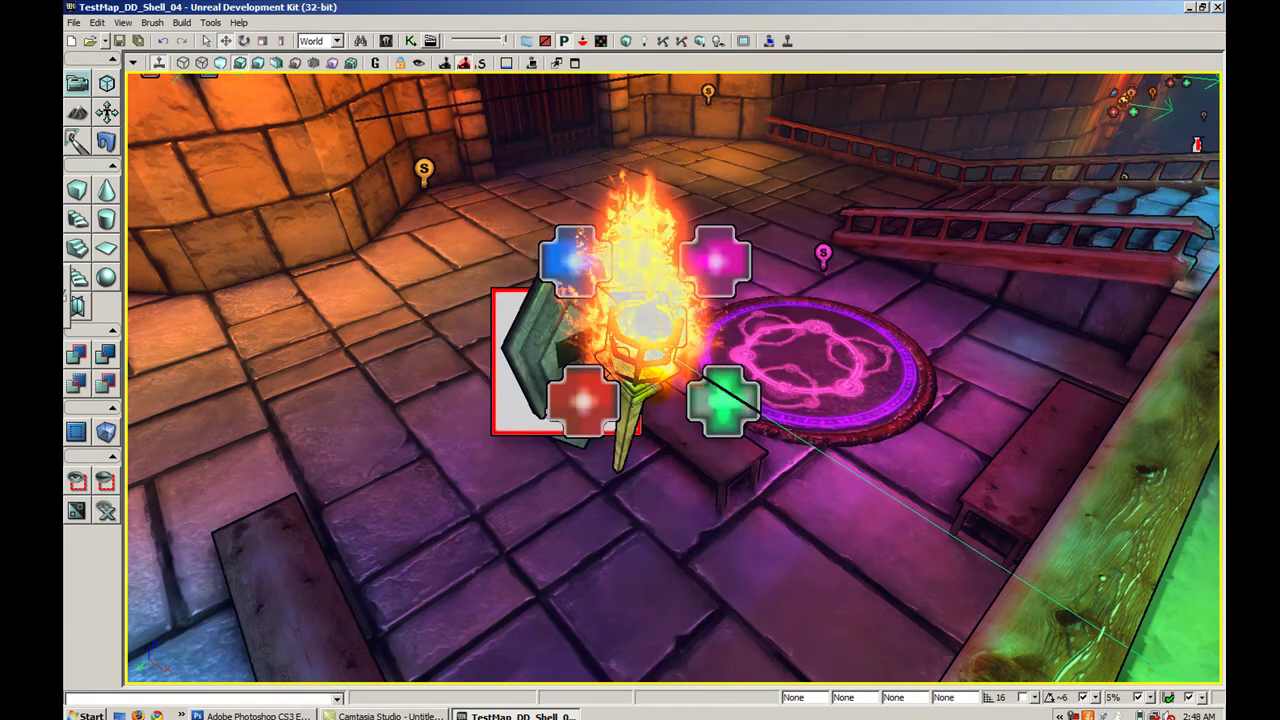
Step: Select the torch prefab instance, move it across the hall floor, and view it among the room's other torches in game view
left_click(524, 421)
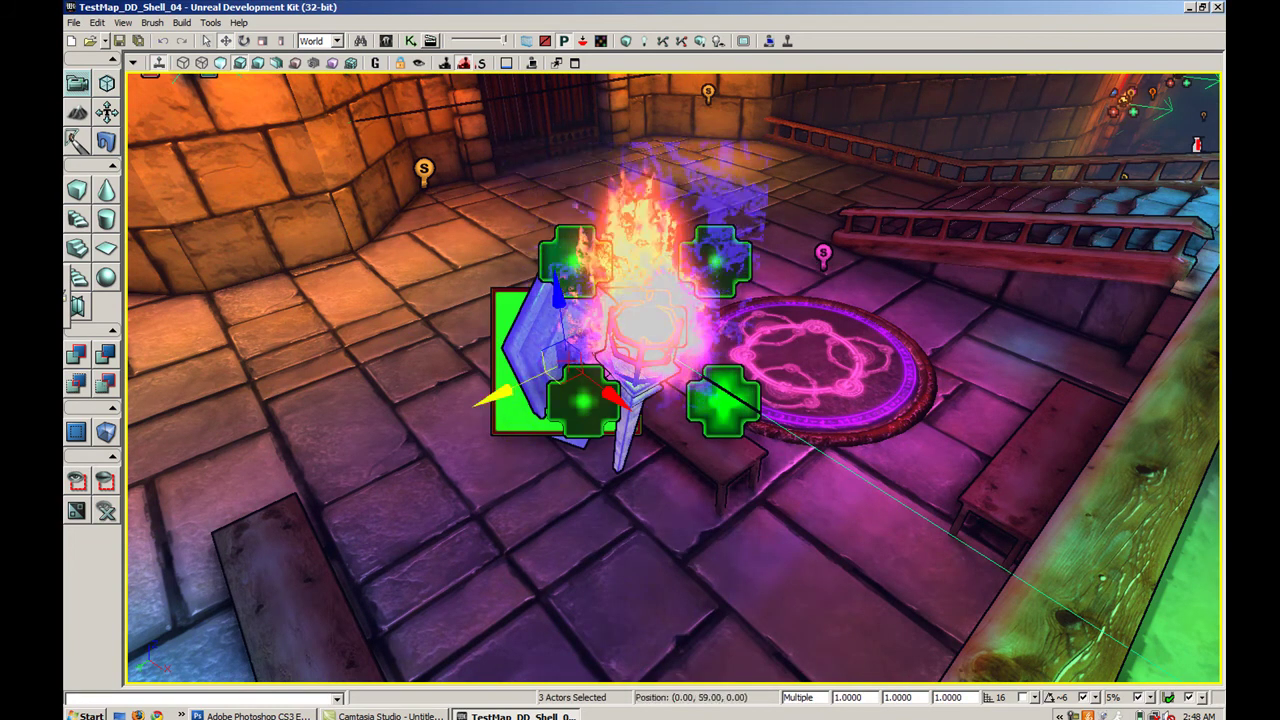
left_click_drag(541, 402, 628, 322)
right_click_drag(629, 323, 570, 285)
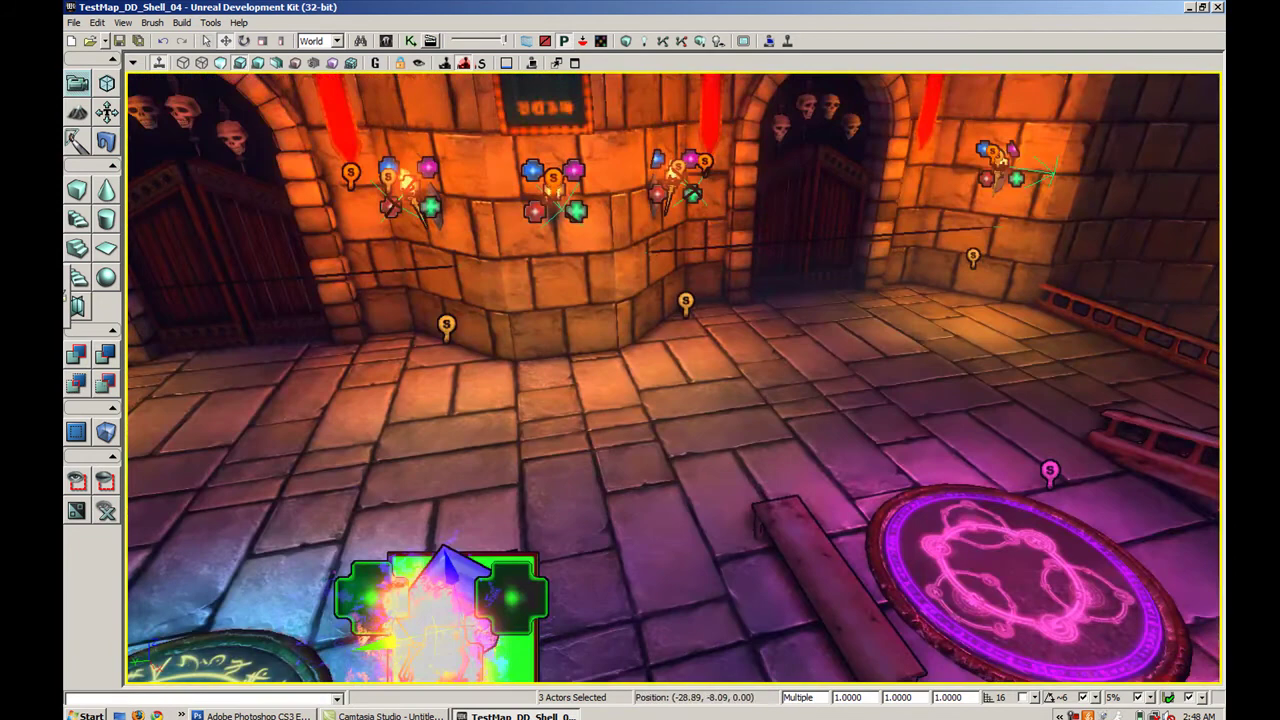
left_click_drag(570, 285, 418, 150)
key("g")
left_click_drag(548, 204, 400, 345)
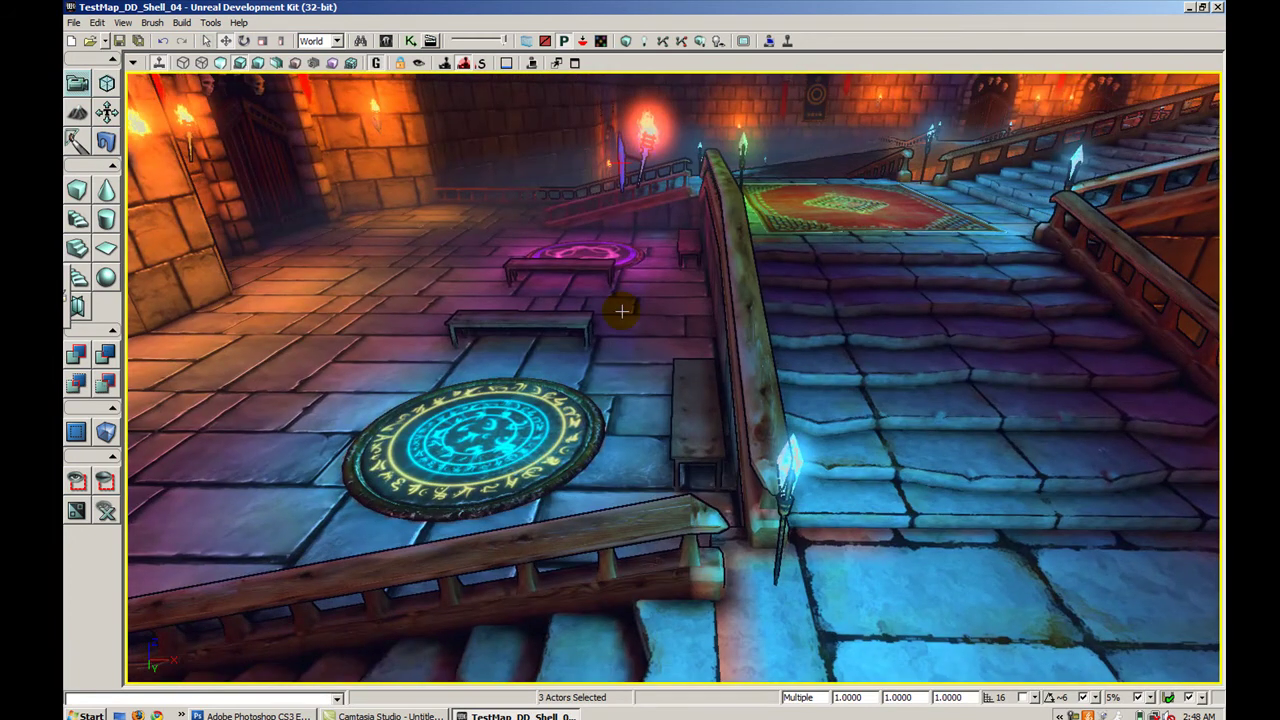
Step: Duplicate the torch prefab instance and place the copy across the hall floor along the Y axis
left_click_drag(620, 306, 620, 276)
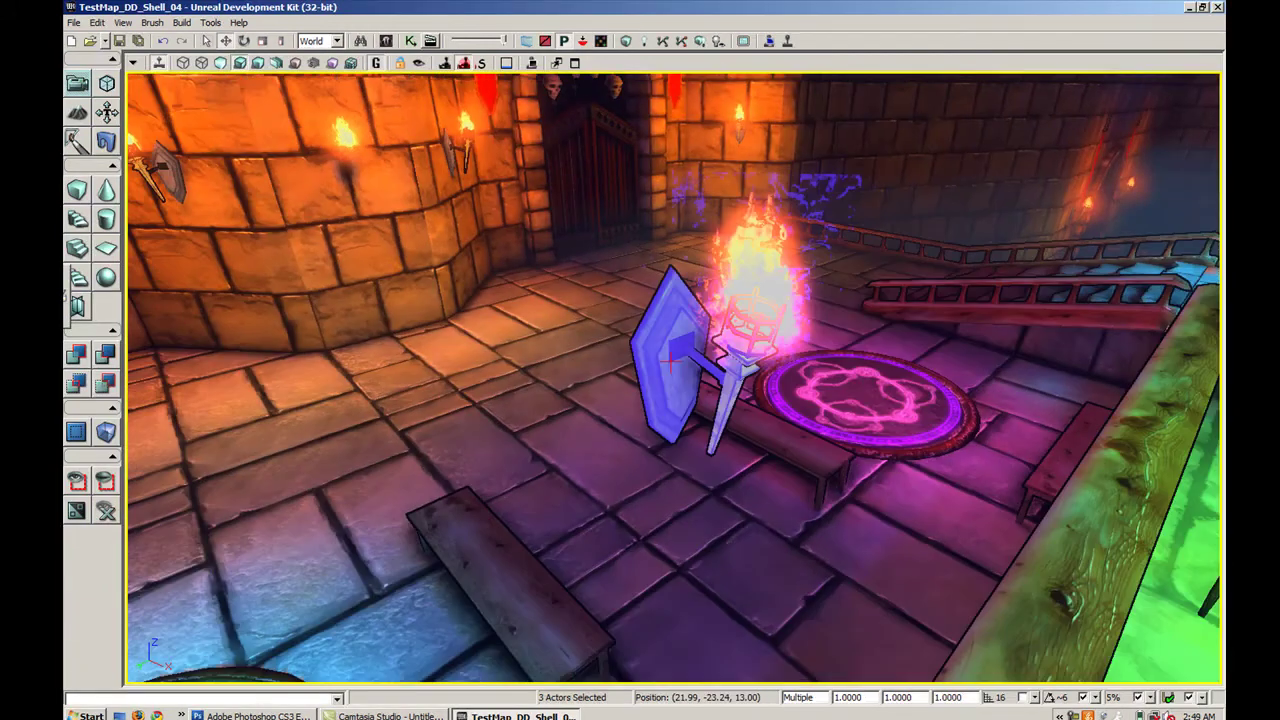
key("g")
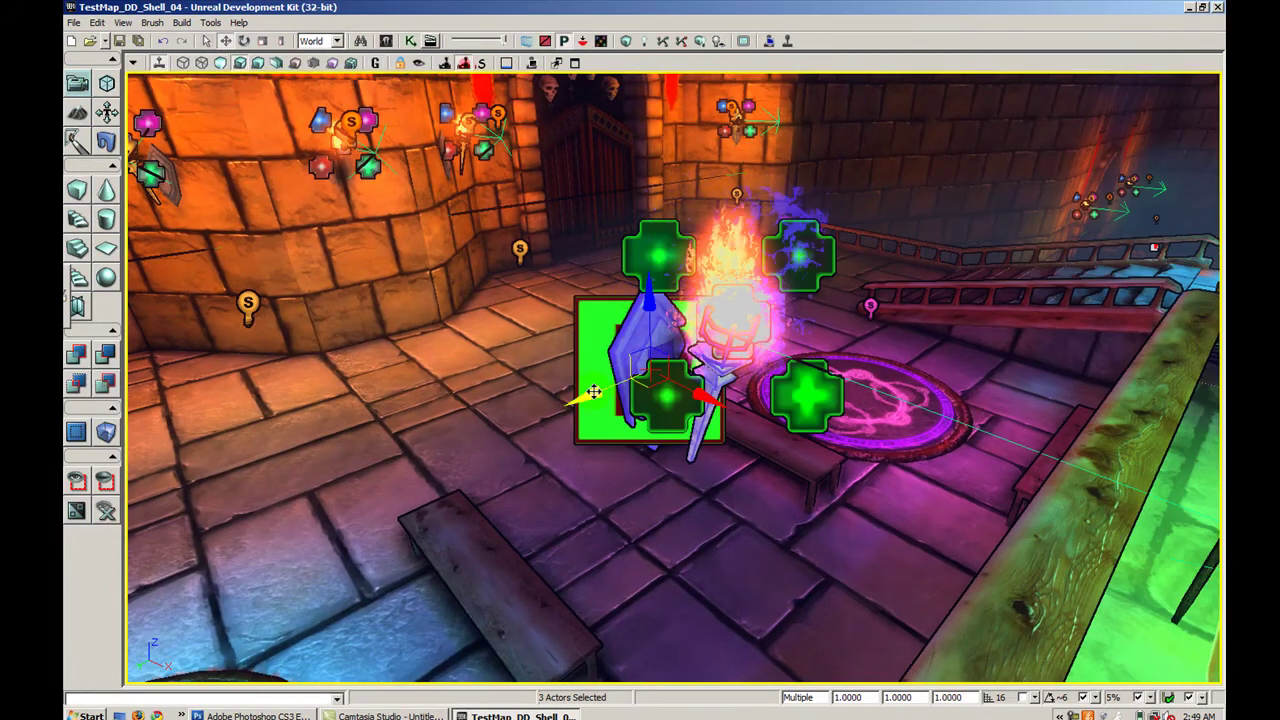
left_click_drag(594, 391, 175, 540, "alt")
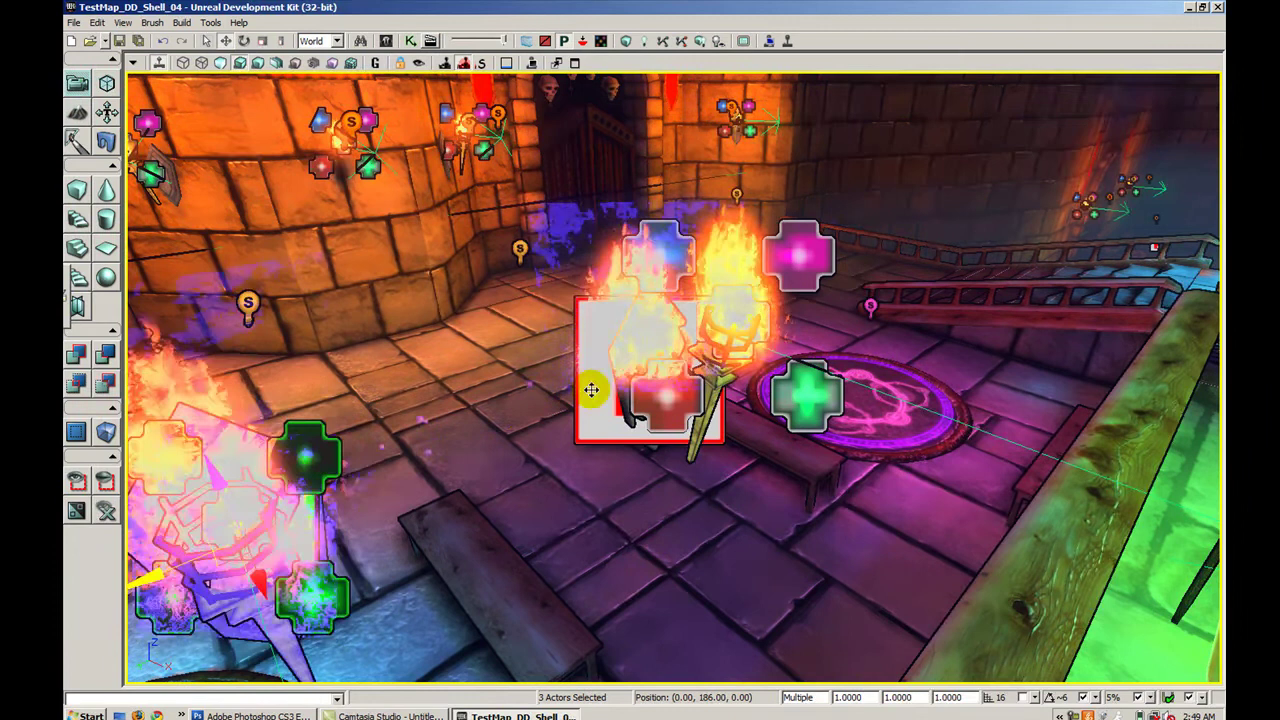
middle_click_drag(743, 300, 626, 371)
right_click_drag(640, 350, 648, 410)
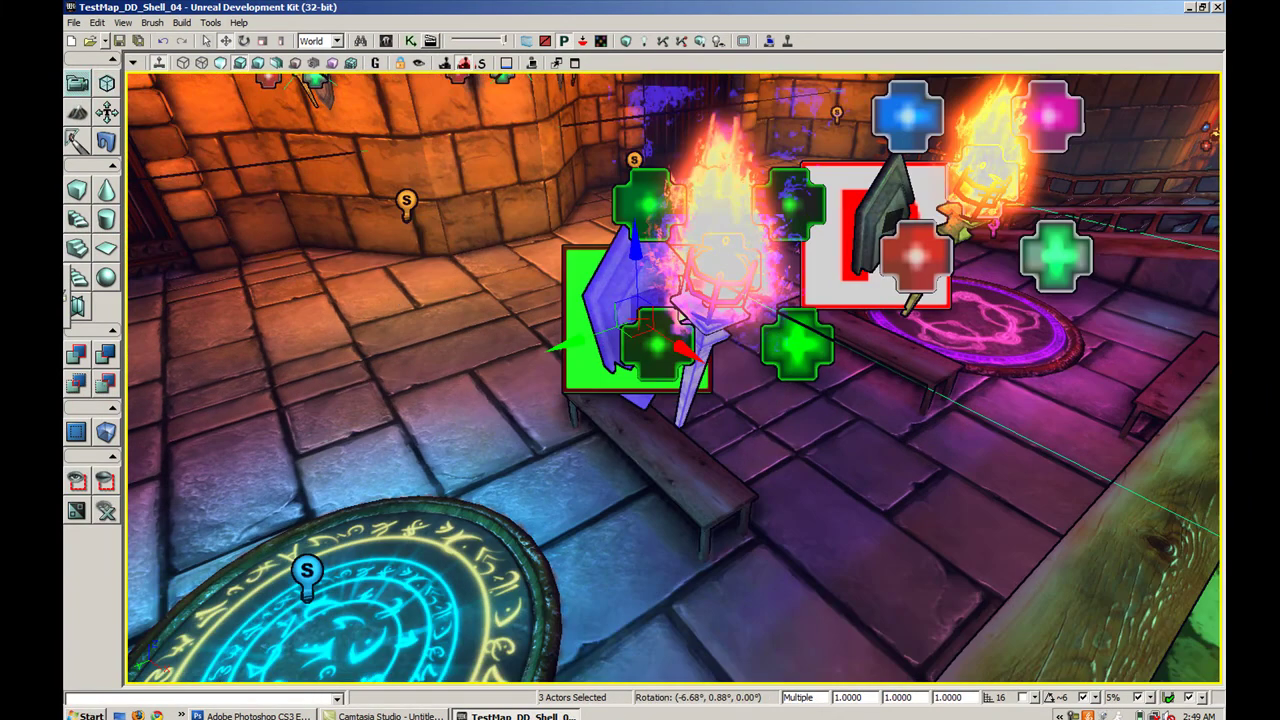
Step: Inspect both torch instances in game view, clearing the selection and viewing them from different sides of the hall
middle_click_drag(725, 205, 612, 253)
key("g")
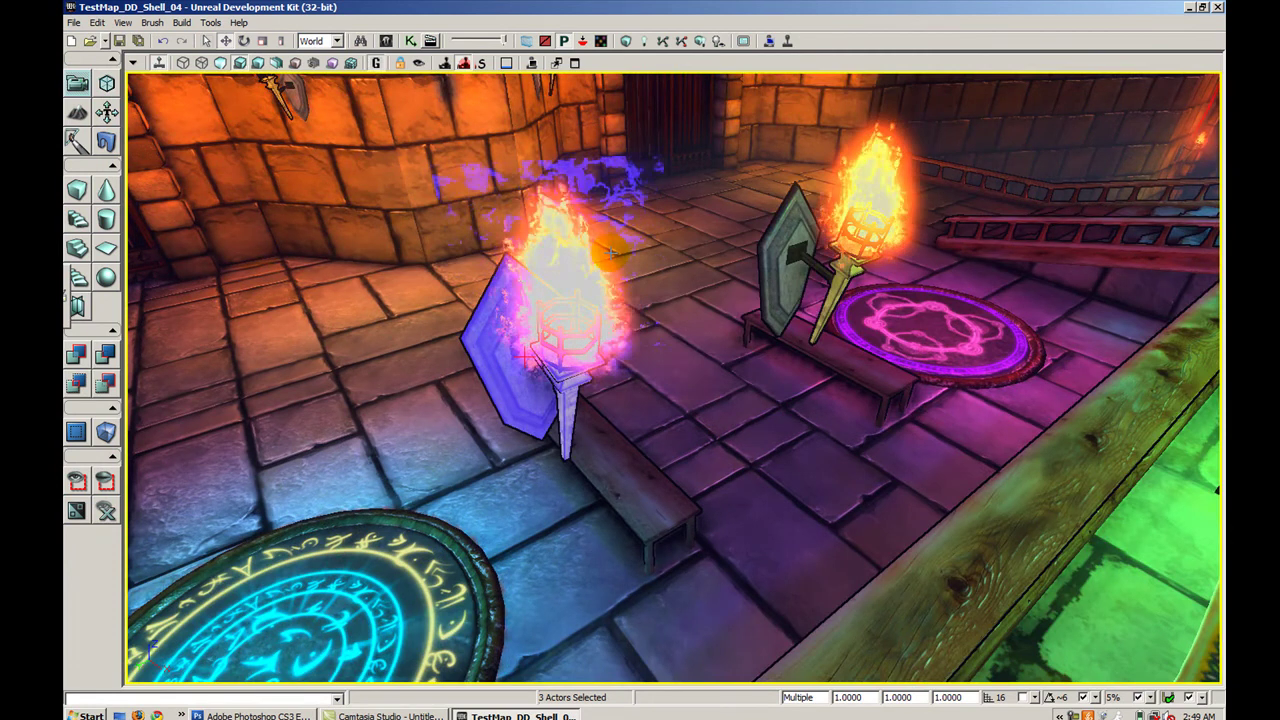
key("Escape")
left_click_drag(612, 253, 612, 335)
middle_click_drag(612, 335, 730, 295)
left_click_drag(730, 295, 641, 248)
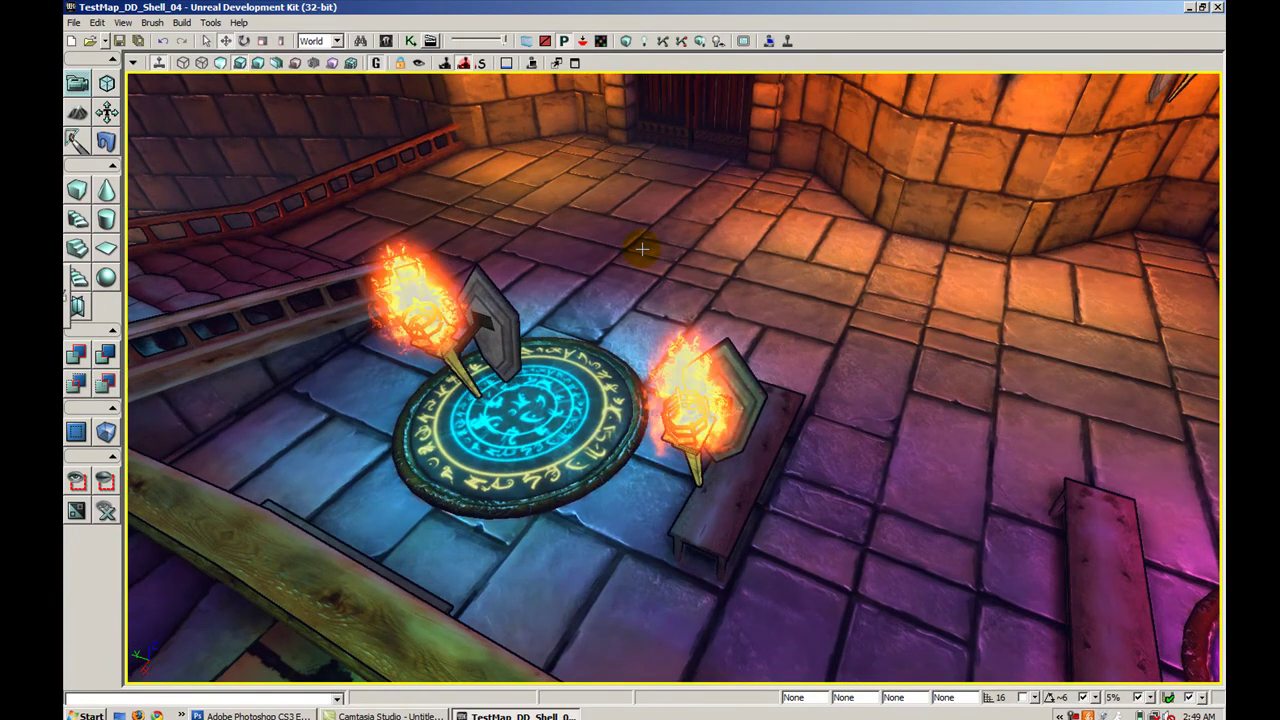